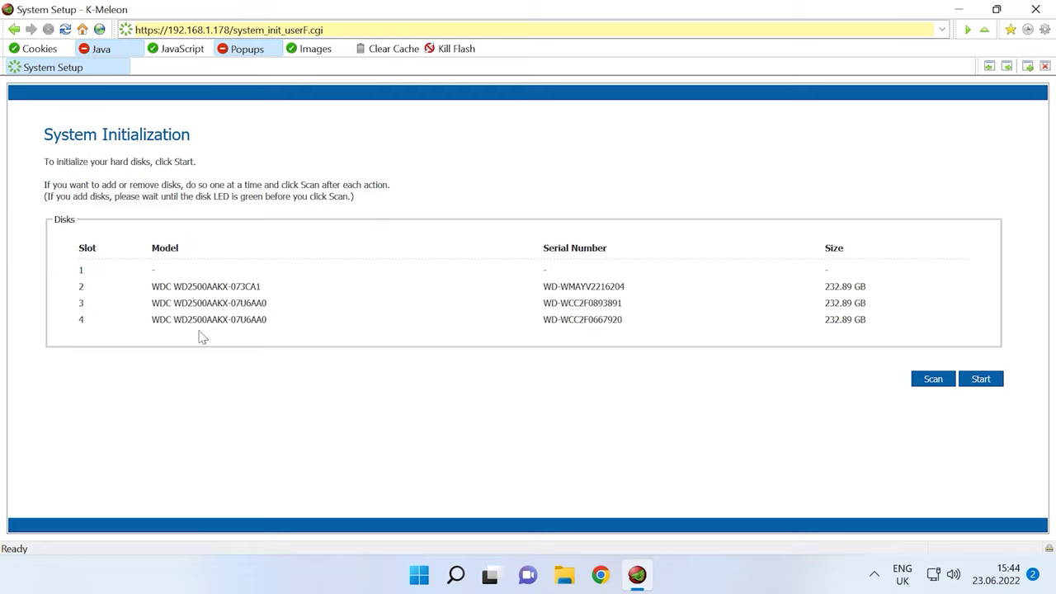
Step: Rescan the installed hard disks and start initializing them
{"action": "left_click", "coordinate": [935, 382]}
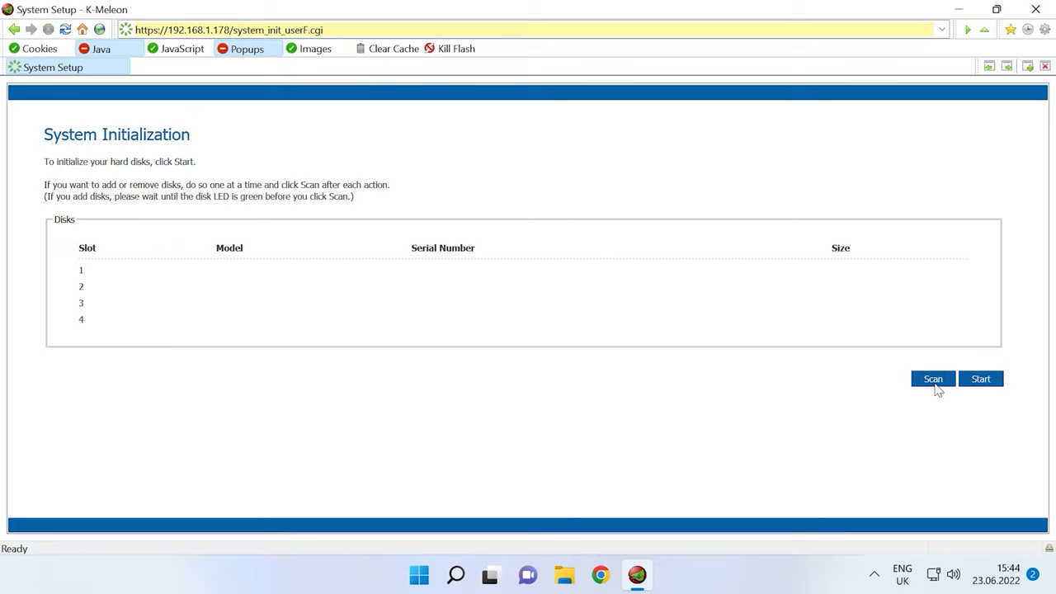
{"action": "left_click", "coordinate": [987, 385]}
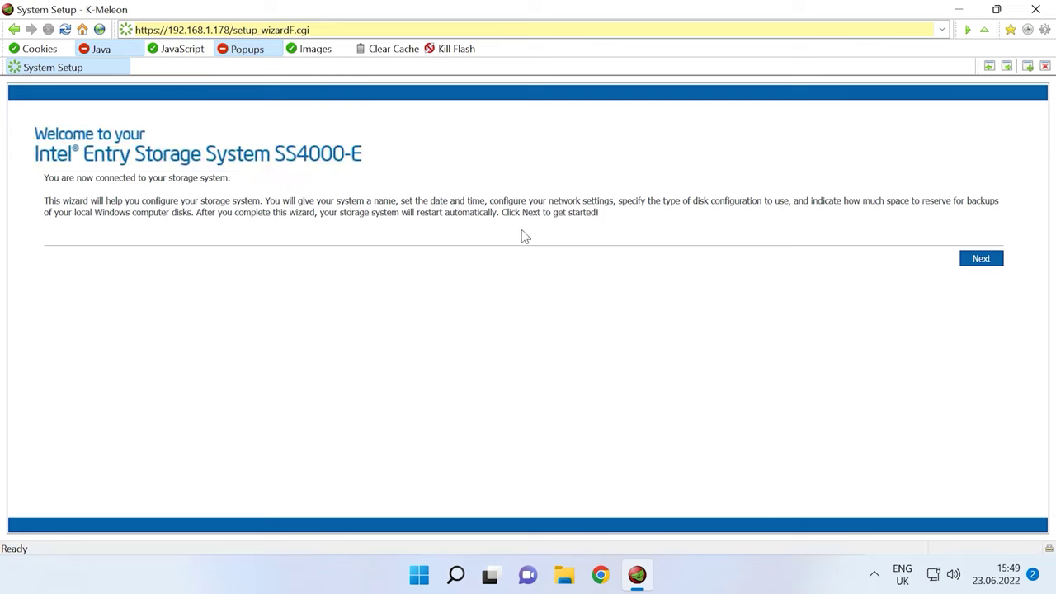
Step: Begin the setup wizard and accept the licence agreement
{"action": "left_click", "coordinate": [982, 260]}
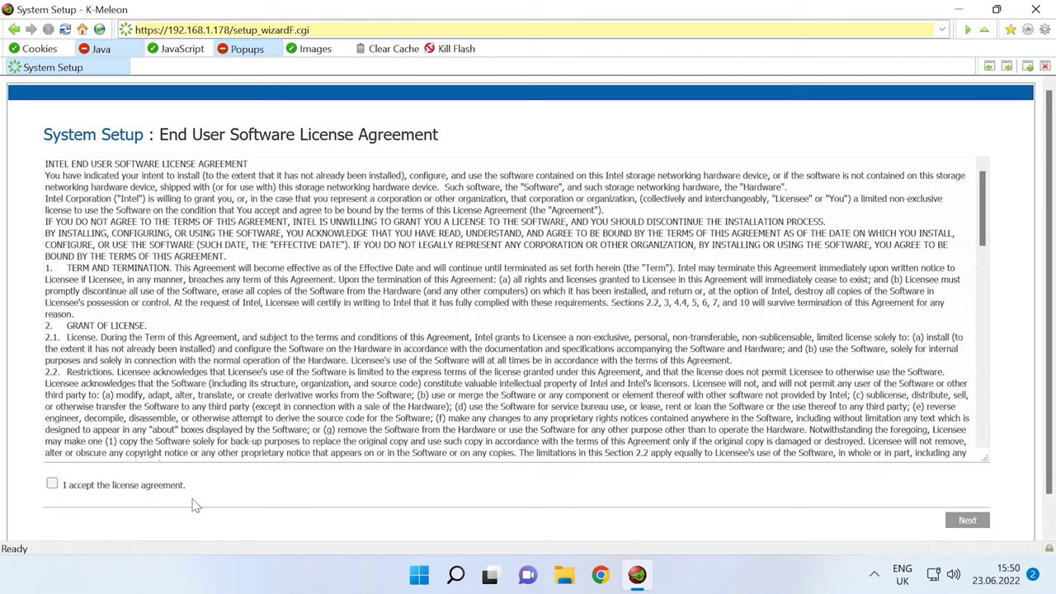
{"action": "left_click", "coordinate": [52, 484]}
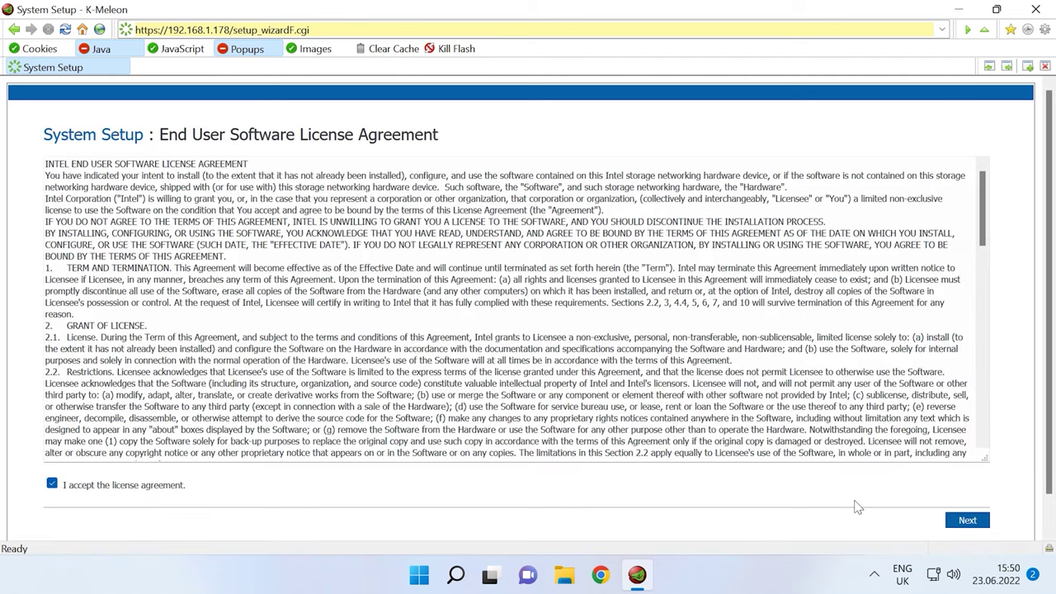
{"action": "left_click", "coordinate": [968, 523]}
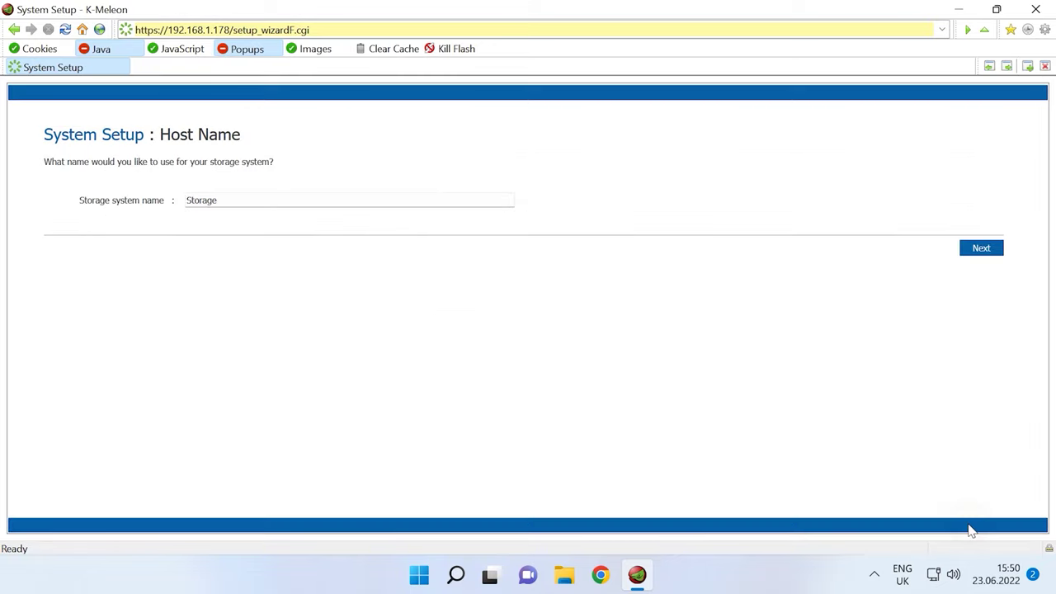
Step: Keep the Storage host name, current date/time, automatic IP addressing and RAID 5 protection
{"action": "double_click", "coordinate": [228, 200]}
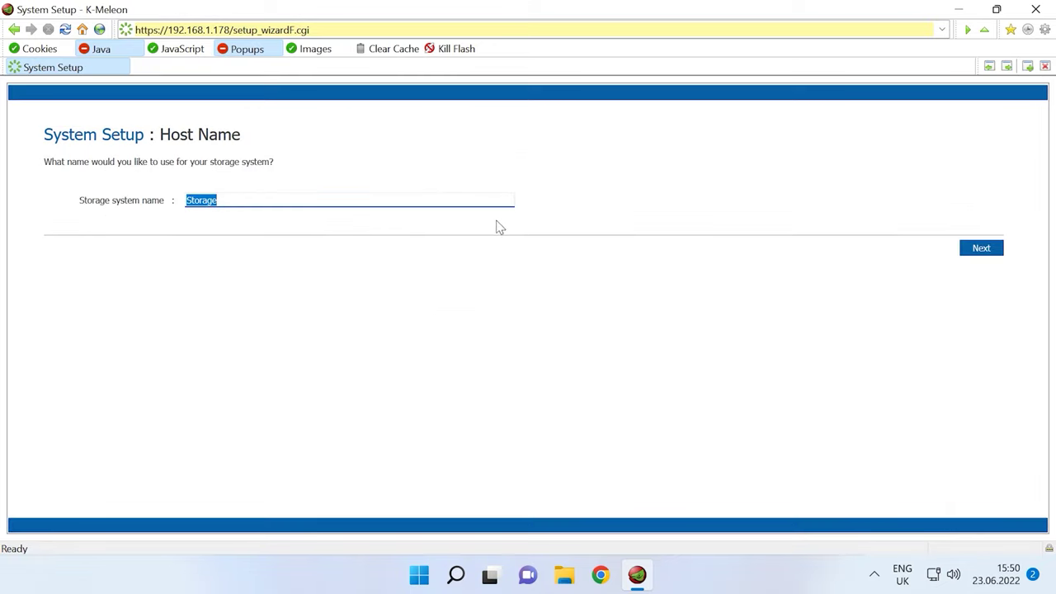
{"action": "left_click", "coordinate": [981, 256]}
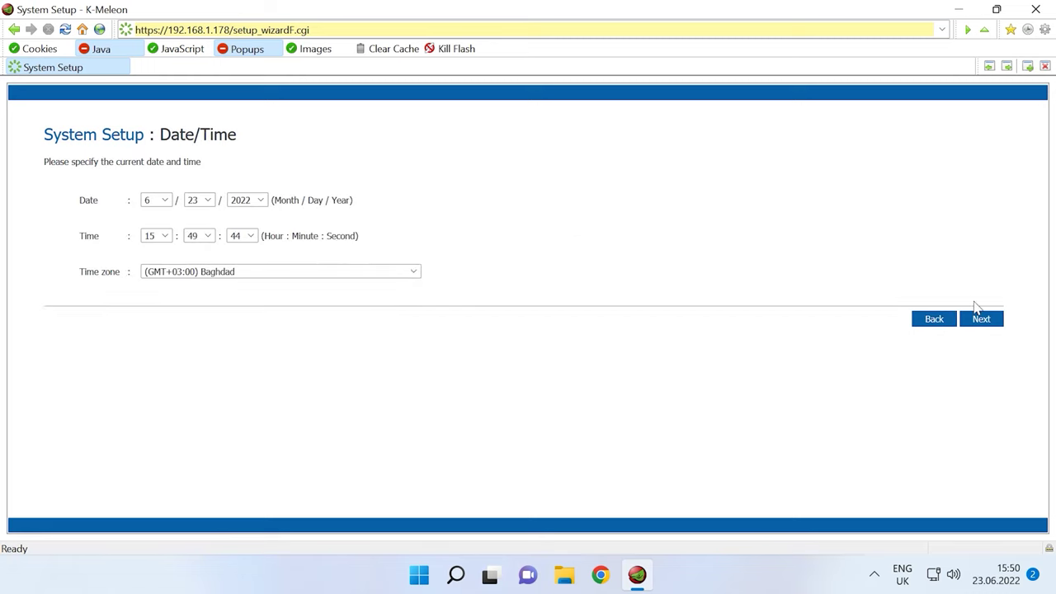
{"action": "left_click", "coordinate": [991, 326]}
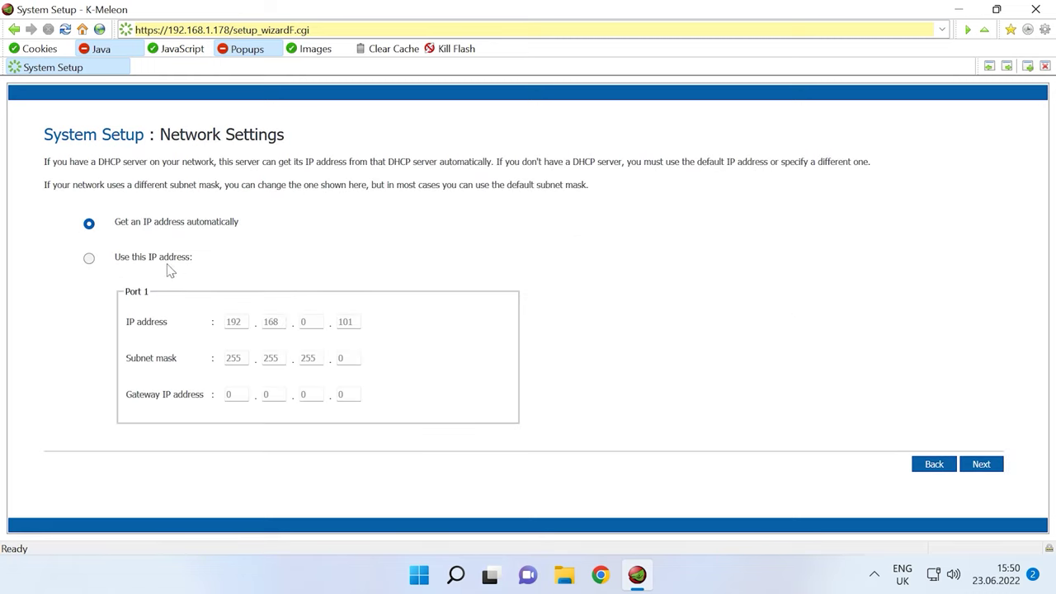
{"action": "left_click", "coordinate": [980, 464]}
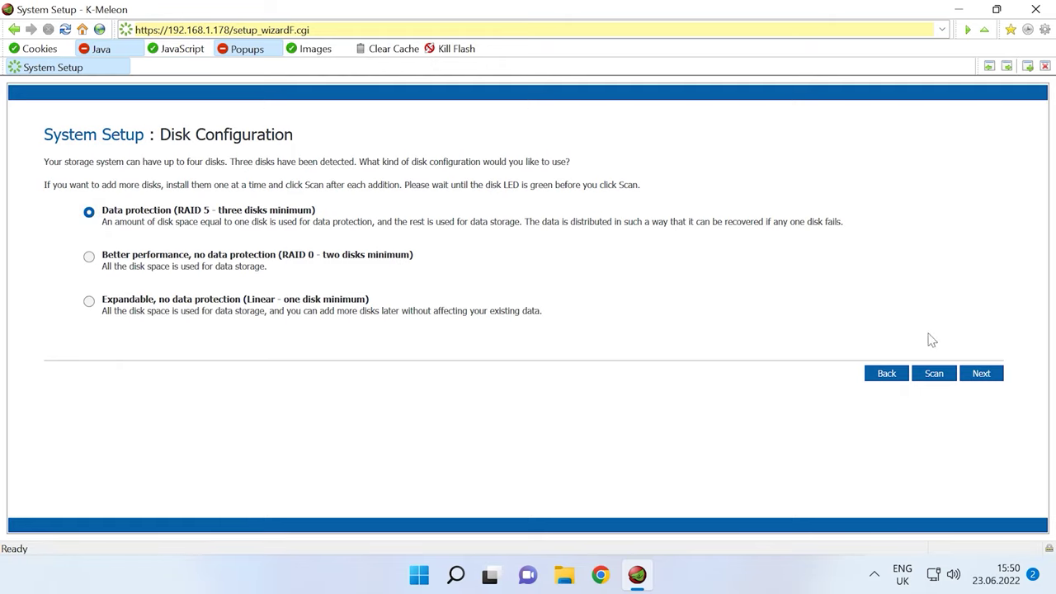
{"action": "left_click", "coordinate": [984, 378]}
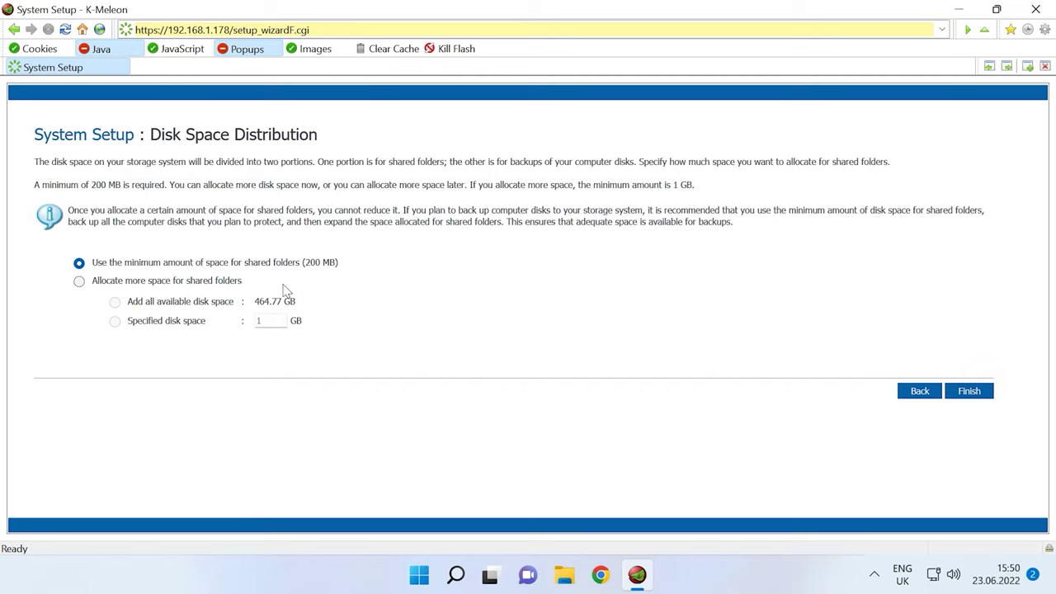
Step: Add all available disk space to shared folders, finish the wizard and confirm writing the setup
{"action": "left_click", "coordinate": [79, 282]}
{"action": "left_click", "coordinate": [116, 303]}
{"action": "left_click", "coordinate": [972, 397]}
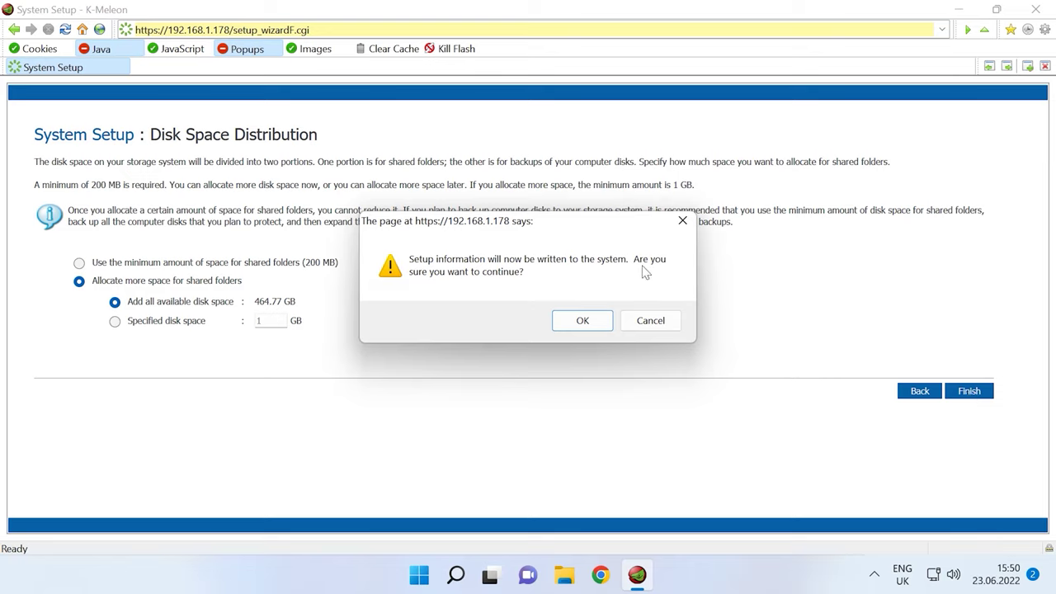
{"action": "left_click", "coordinate": [584, 326]}
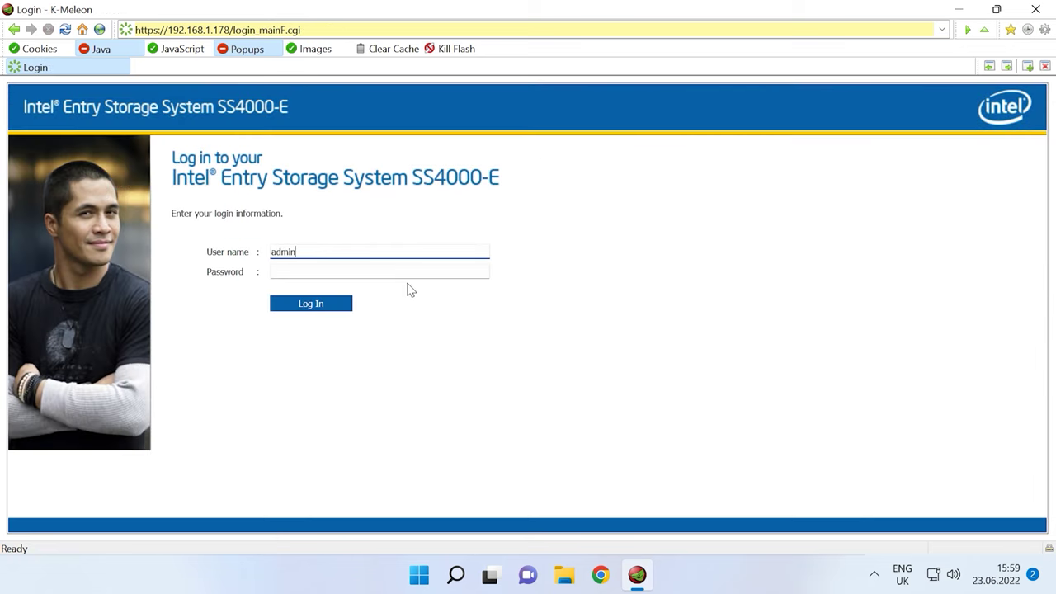
Step: Log in with the administrator password and go to the Advanced settings
{"action": "left_click", "coordinate": [318, 272]}
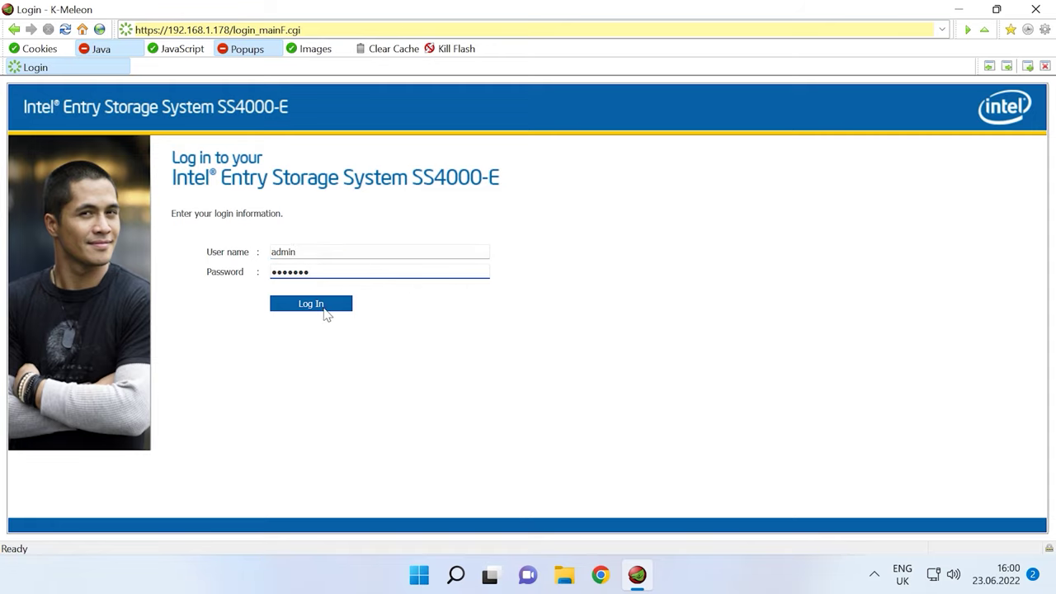
{"action": "left_click", "coordinate": [322, 311]}
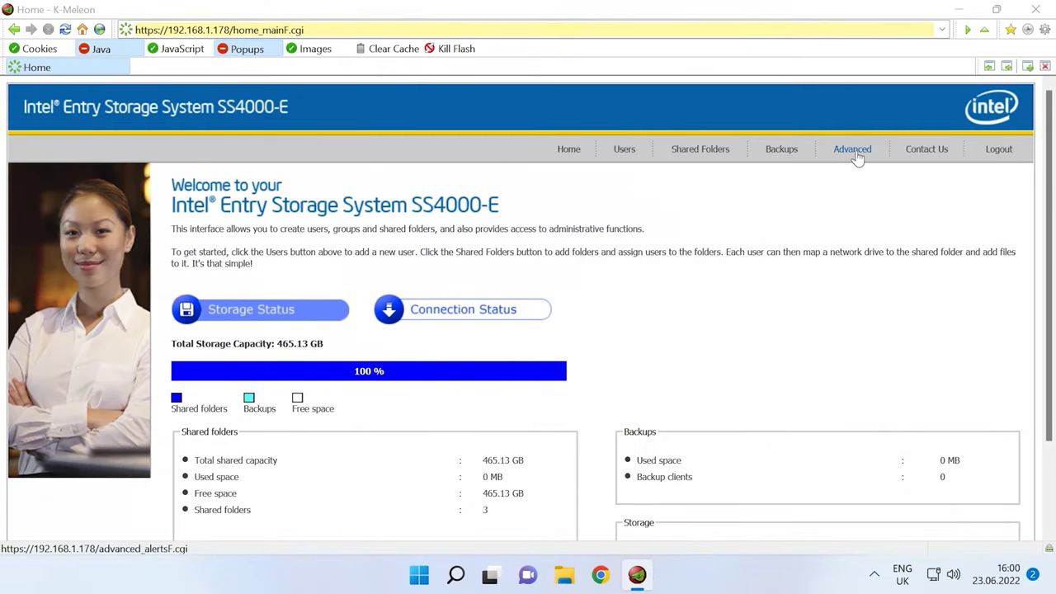
{"action": "left_click", "coordinate": [855, 152]}
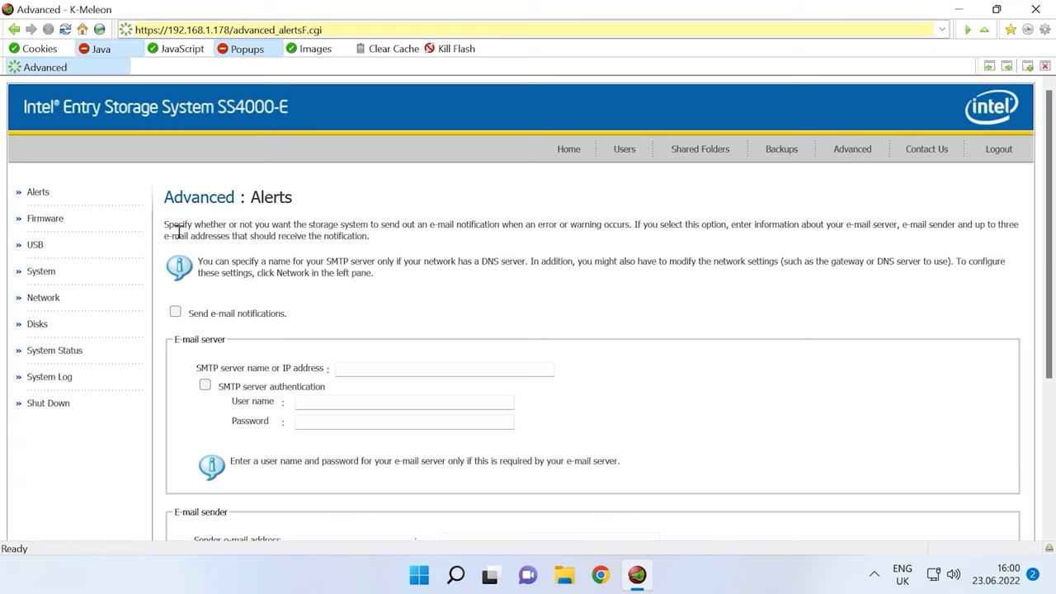
Step: Enable the FTP server in the Network settings and apply the change
{"action": "left_click", "coordinate": [43, 303]}
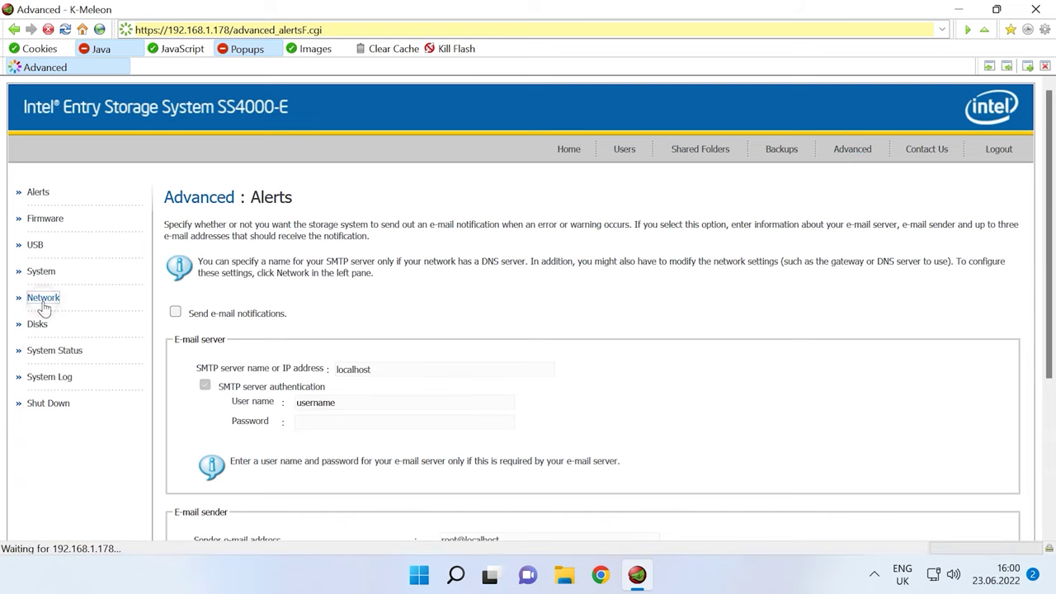
{"action": "scroll", "coordinate": [522, 389], "scroll_direction": "down", "scroll_amount": 5}
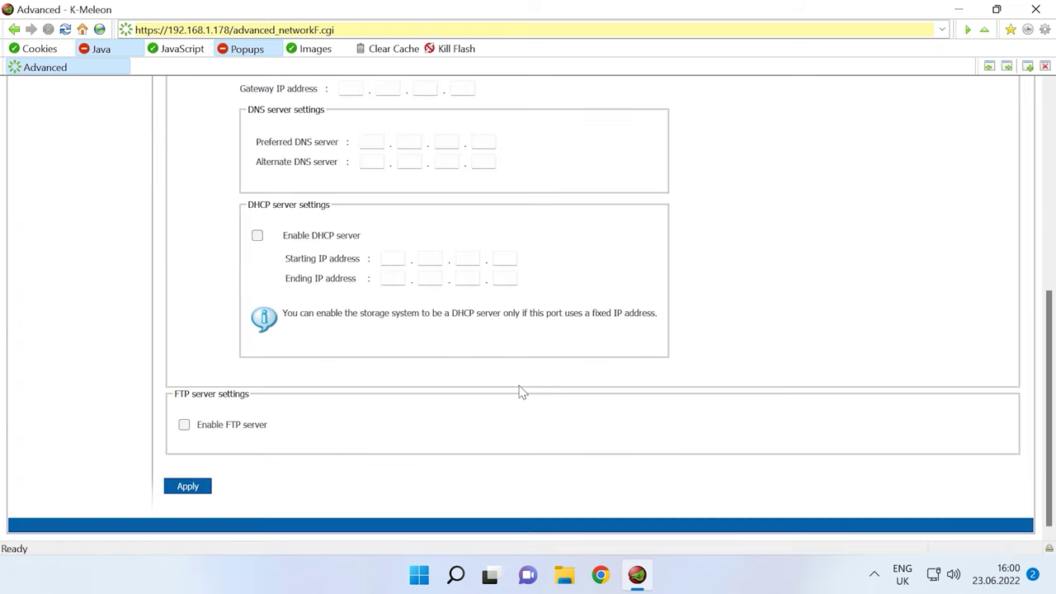
{"action": "scroll", "coordinate": [219, 475], "scroll_direction": "down", "scroll_amount": 3}
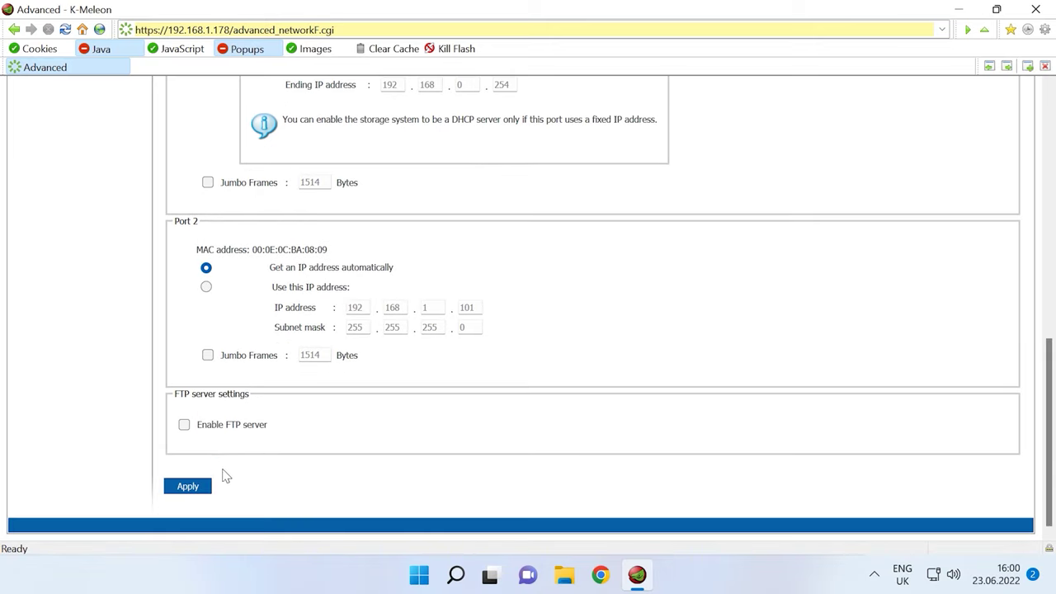
{"action": "left_click", "coordinate": [184, 426]}
{"action": "left_click", "coordinate": [187, 490]}
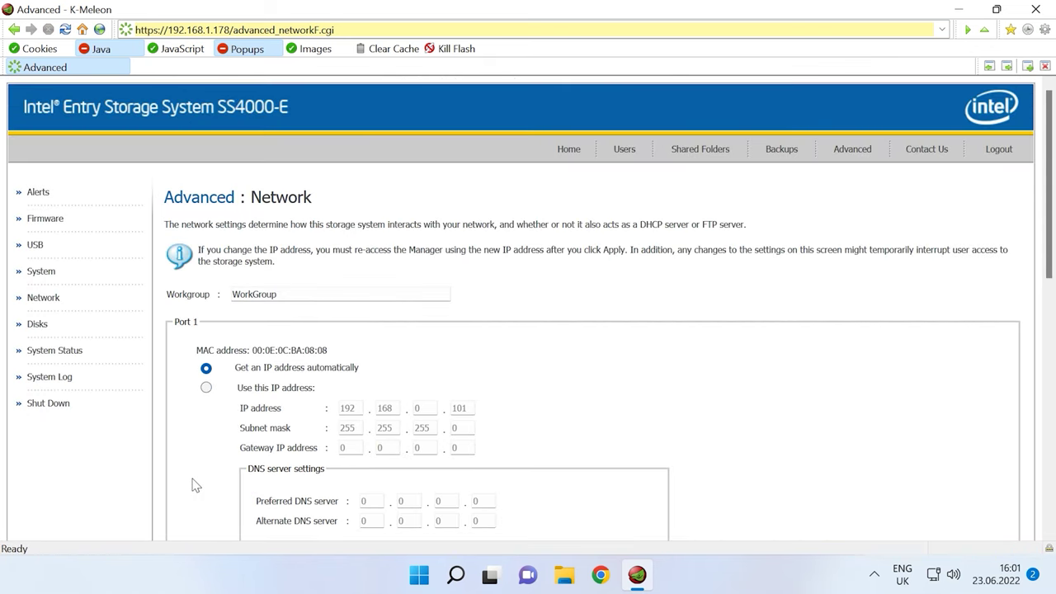
Step: Open the Users & Computers page, which lists only the guest user
{"action": "scroll", "coordinate": [196, 486], "scroll_direction": "down", "scroll_amount": 10}
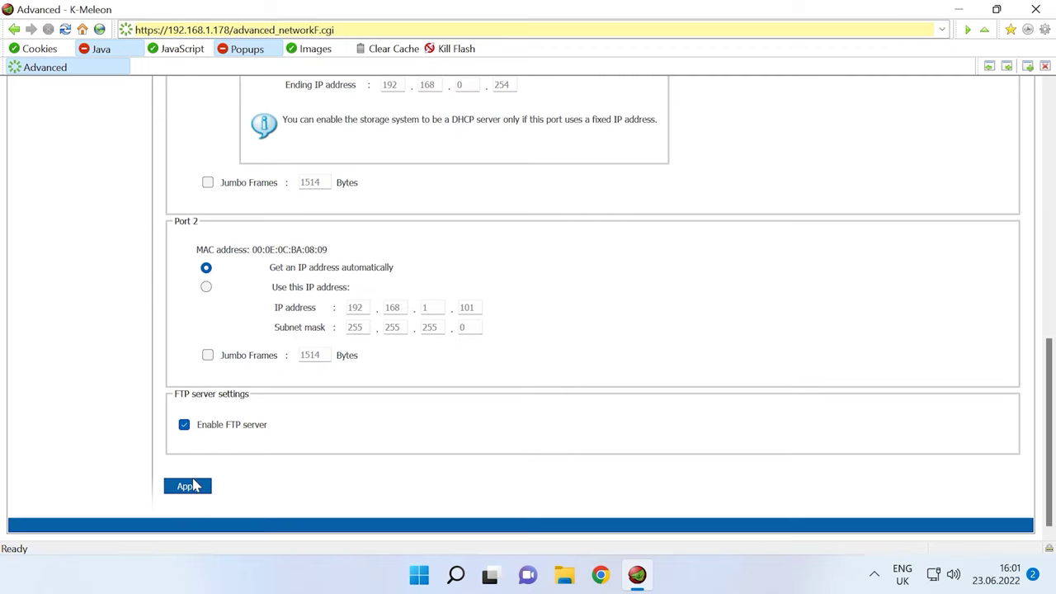
{"action": "scroll", "coordinate": [196, 485], "scroll_direction": "up", "scroll_amount": 9}
{"action": "scroll", "coordinate": [196, 485], "scroll_direction": "up", "scroll_amount": 1}
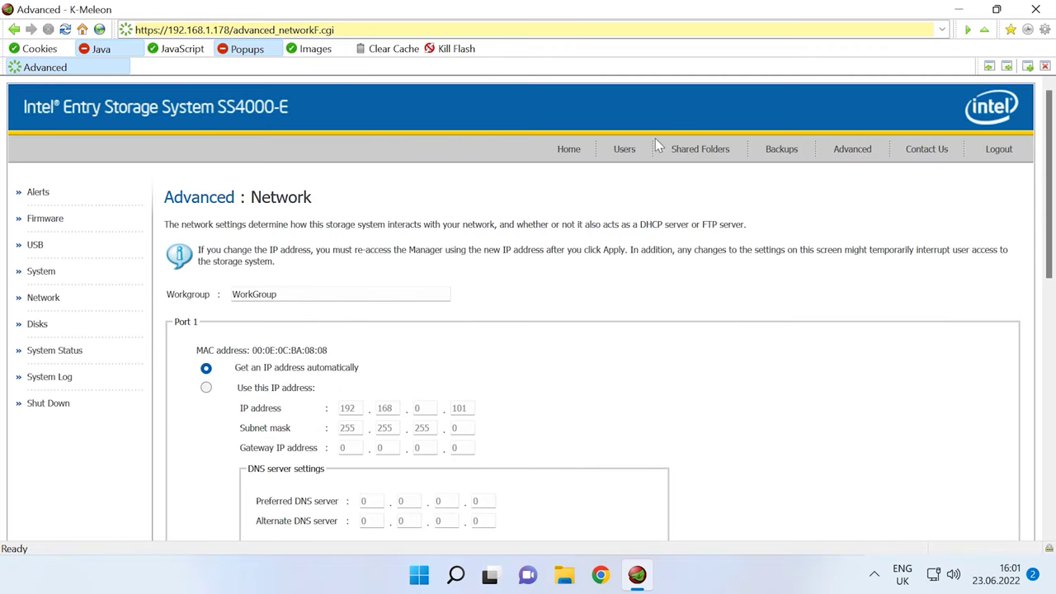
{"action": "left_click", "coordinate": [627, 151]}
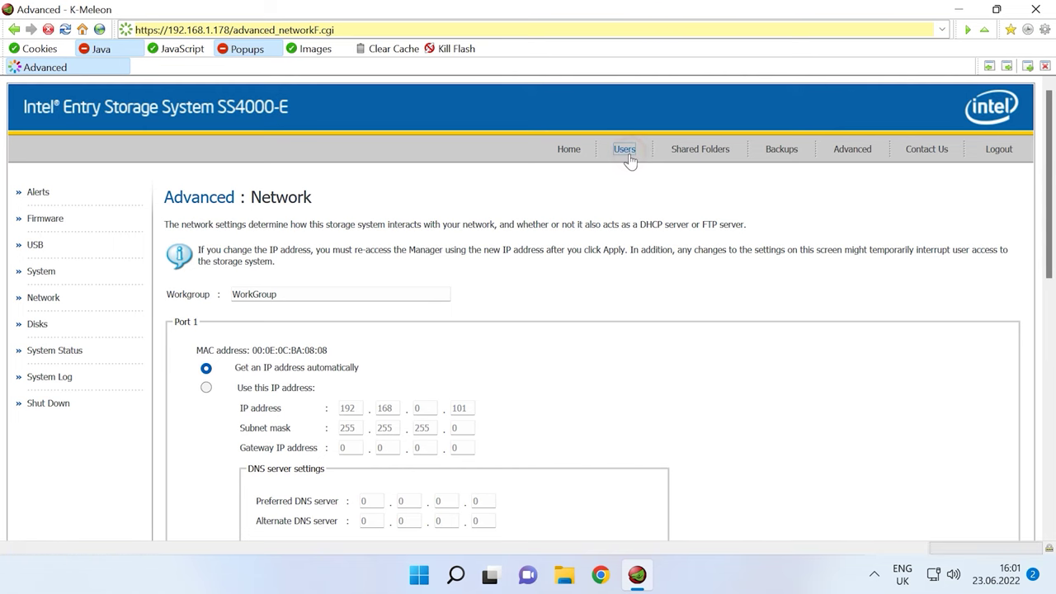
{"action": "scroll", "coordinate": [631, 163], "scroll_direction": "down", "scroll_amount": 1}
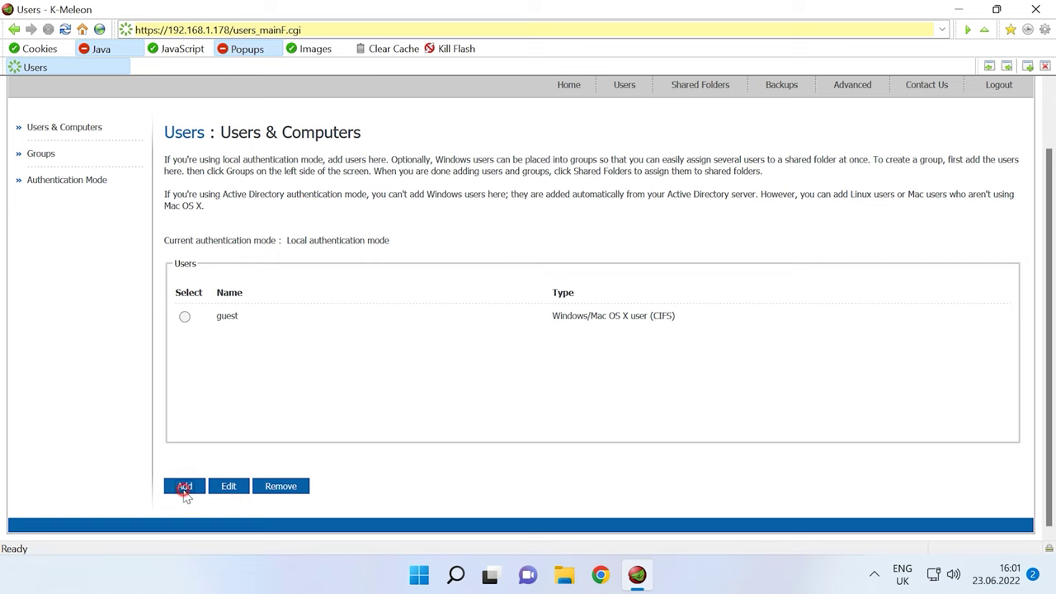
Step: Start adding a new Windows/Mac OS X (CIFS) user
{"action": "left_click", "coordinate": [184, 487]}
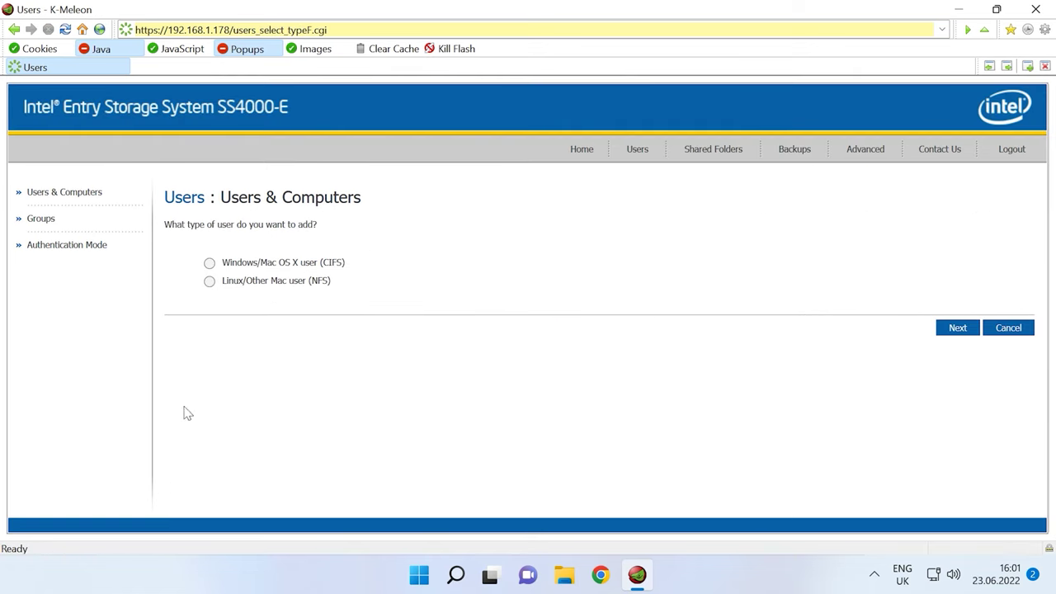
{"action": "left_click", "coordinate": [210, 263]}
{"action": "left_click", "coordinate": [954, 333]}
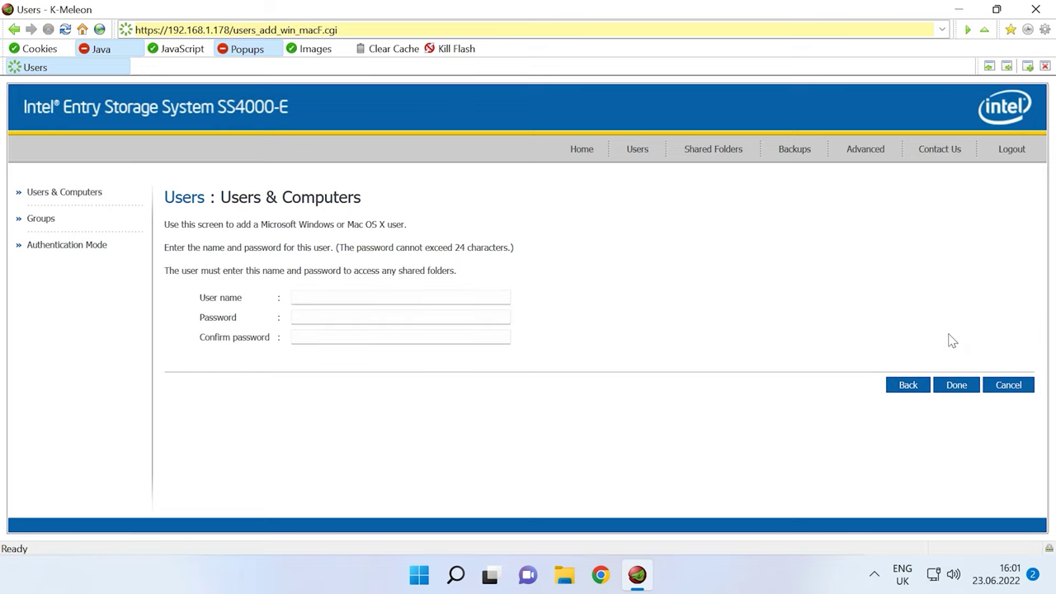
Step: Create user 'demo' with a confirmed password, then go to Shared Folders
{"action": "left_click", "coordinate": [318, 299]}
{"action": "type", "text": "demo"}
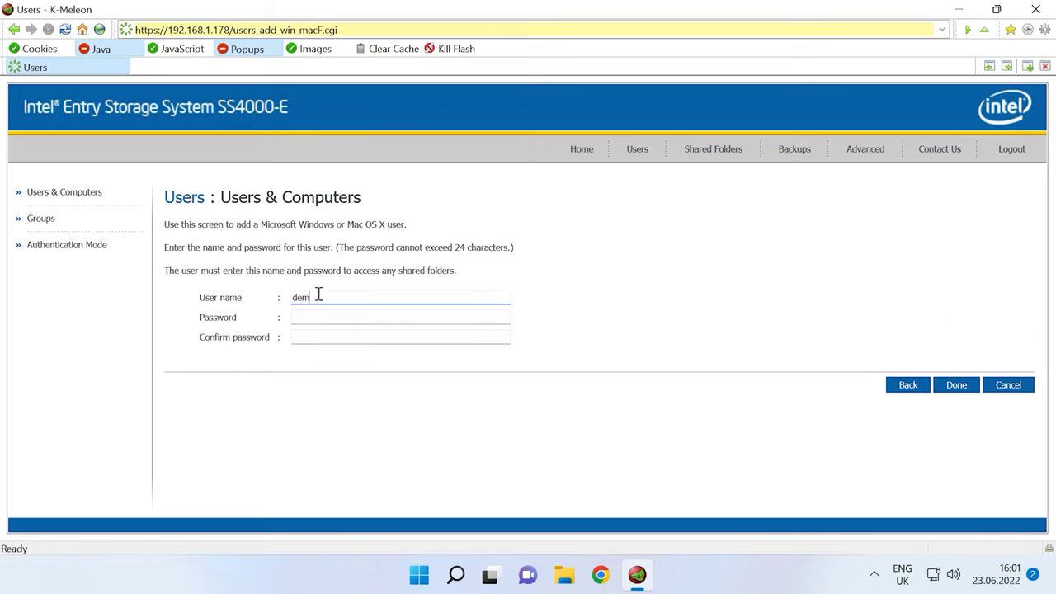
{"action": "left_click", "coordinate": [321, 315]}
{"action": "left_click", "coordinate": [319, 335]}
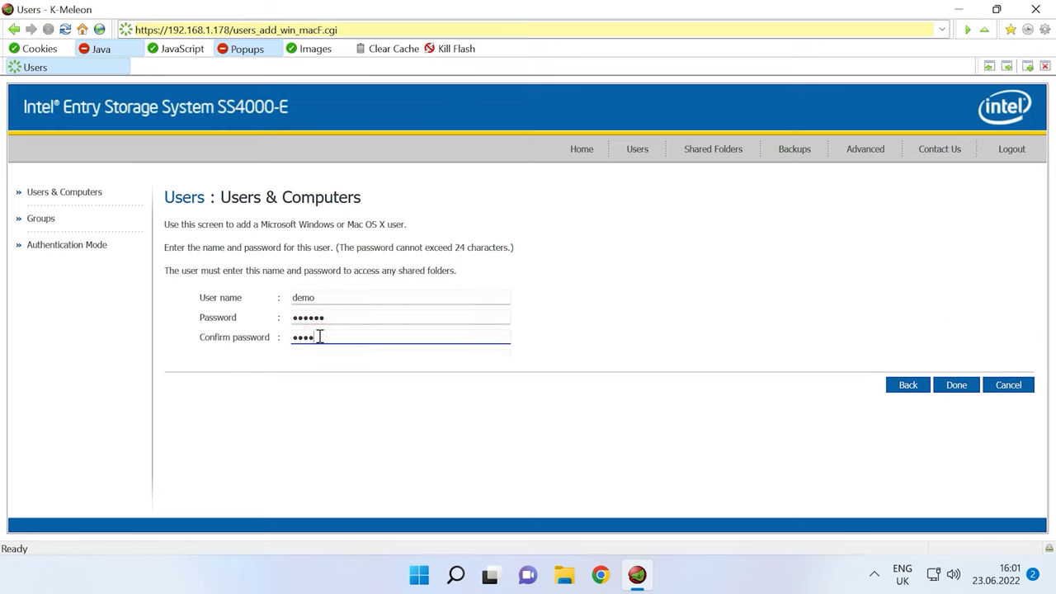
{"action": "left_click", "coordinate": [960, 387]}
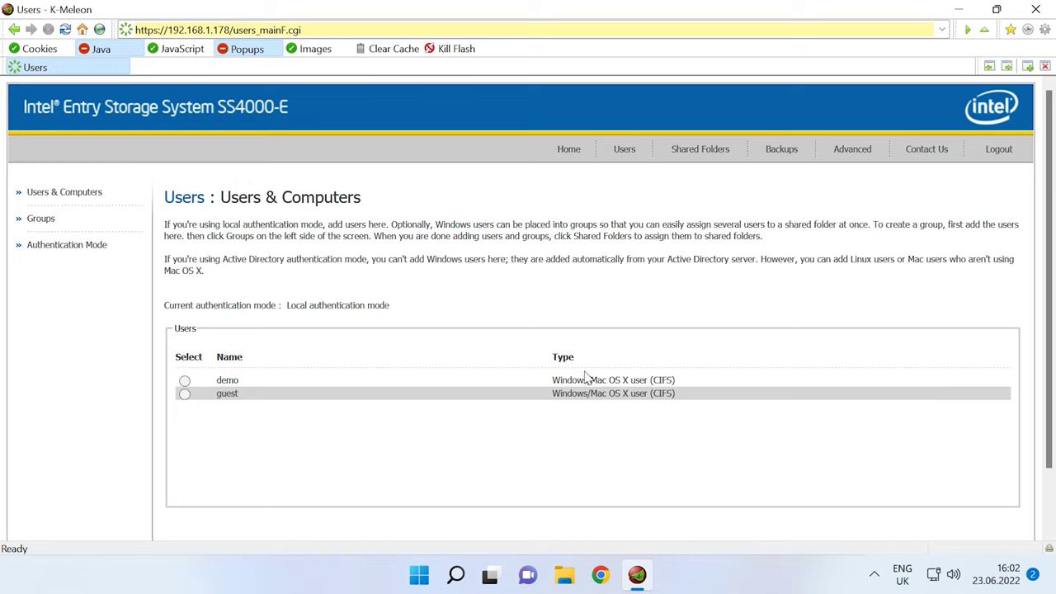
{"action": "left_click", "coordinate": [706, 154]}
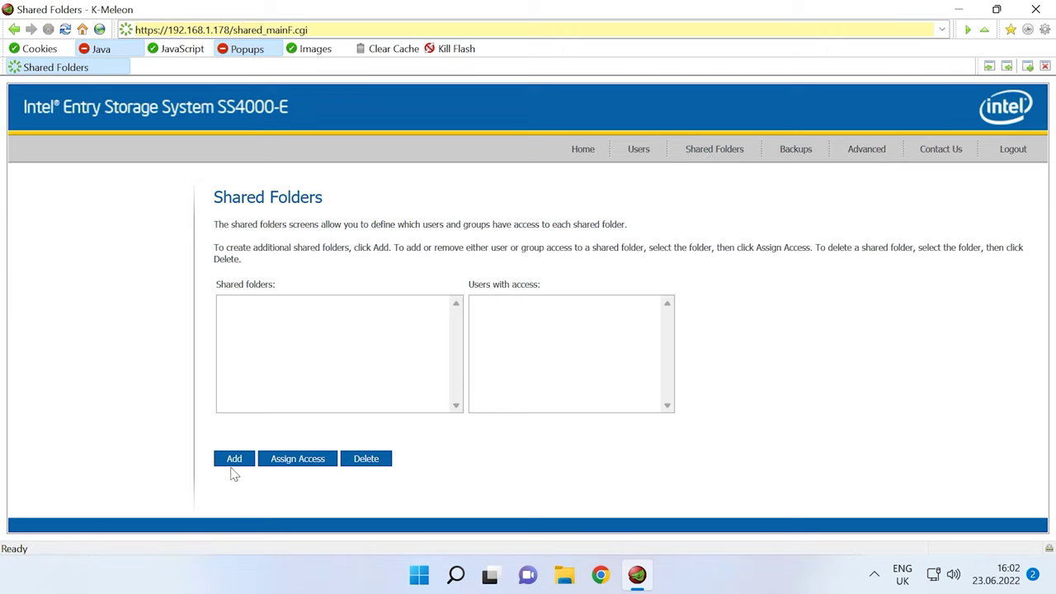
Step: Create shared folder 'storage' giving demo RW access, and confirm the update
{"action": "left_click", "coordinate": [237, 463]}
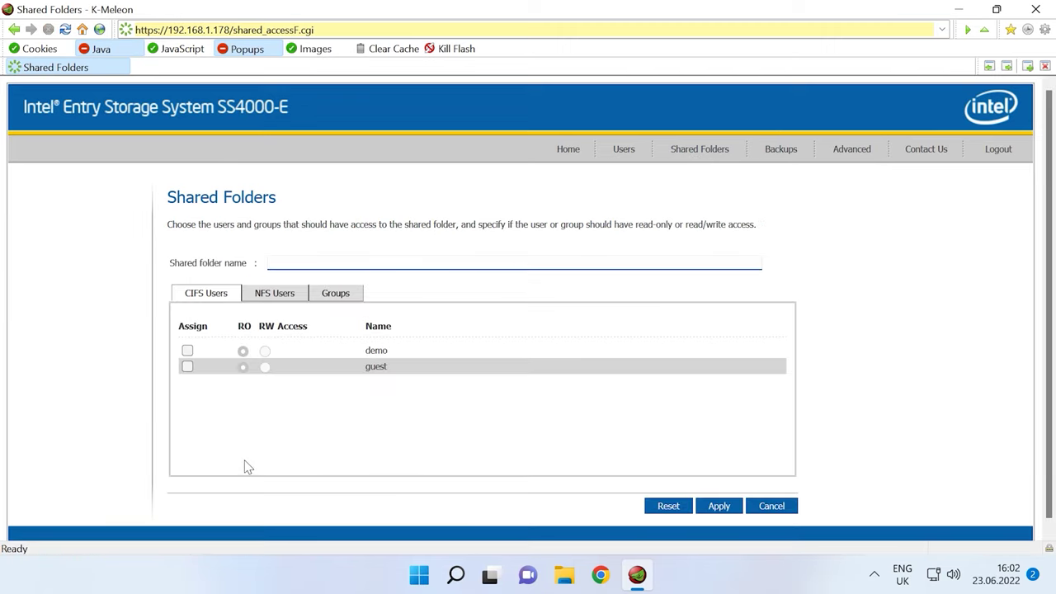
{"action": "type", "text": "storage"}
{"action": "left_click", "coordinate": [188, 351]}
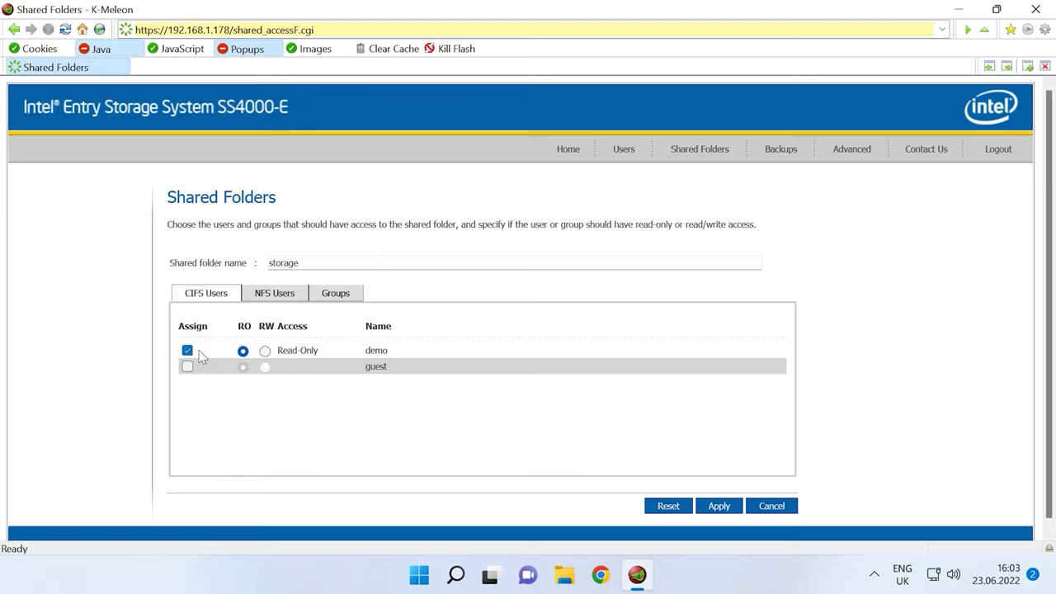
{"action": "left_click", "coordinate": [265, 351]}
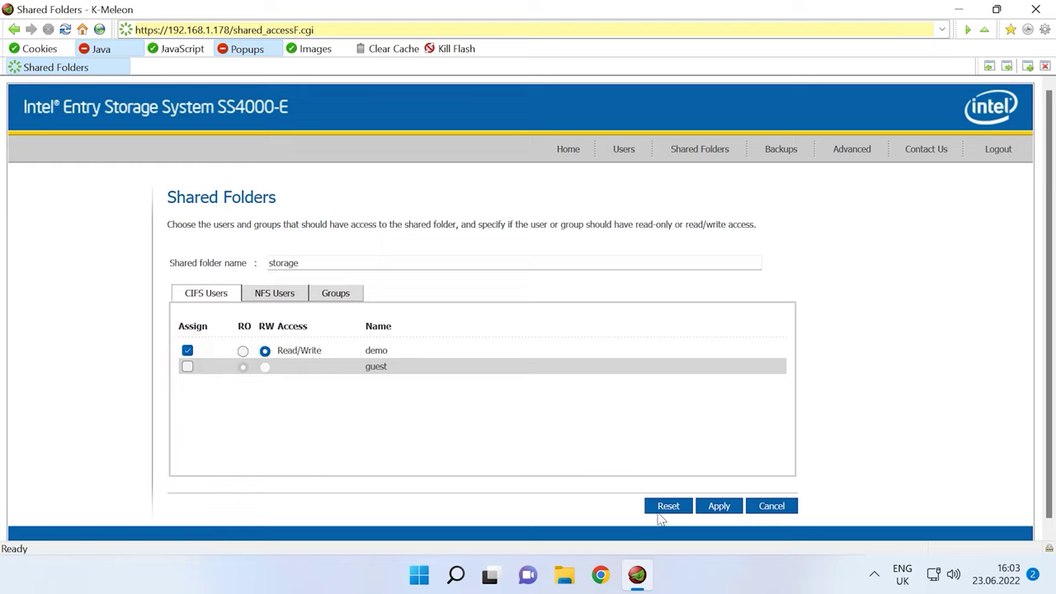
{"action": "left_click", "coordinate": [718, 506]}
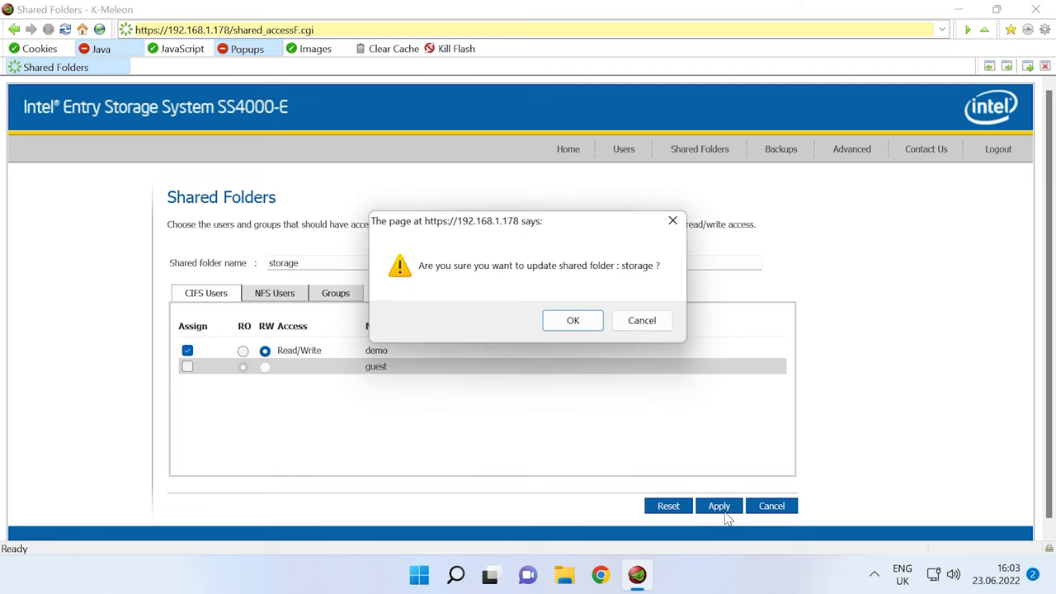
{"action": "left_click", "coordinate": [575, 321]}
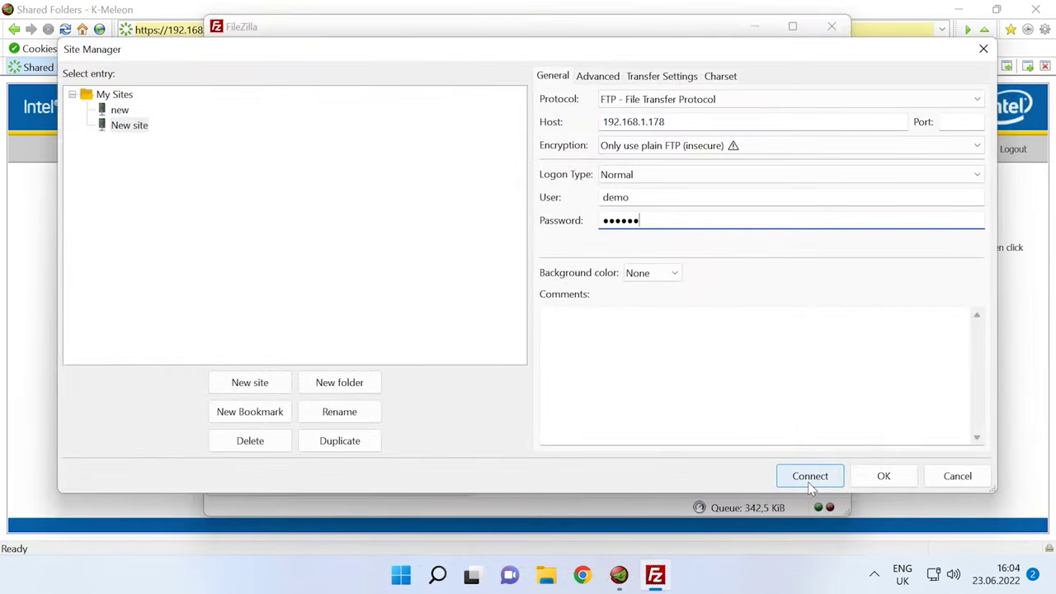
Step: Connect to 192.168.1.178 over plain FTP via the saved site and open /demo
{"action": "left_click", "coordinate": [809, 482]}
{"action": "left_click", "coordinate": [565, 338]}
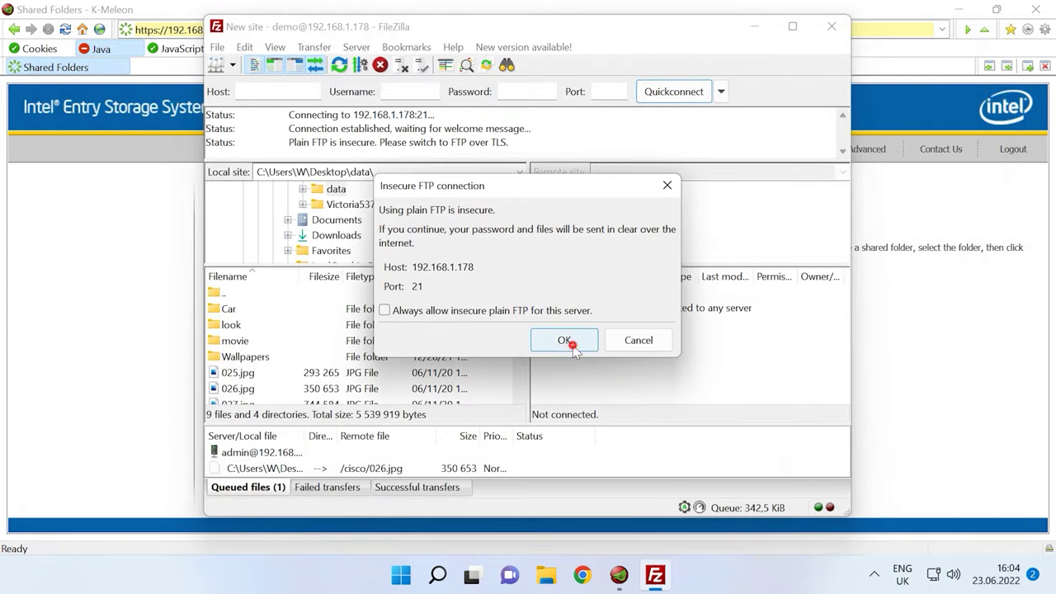
{"action": "left_click", "coordinate": [591, 203]}
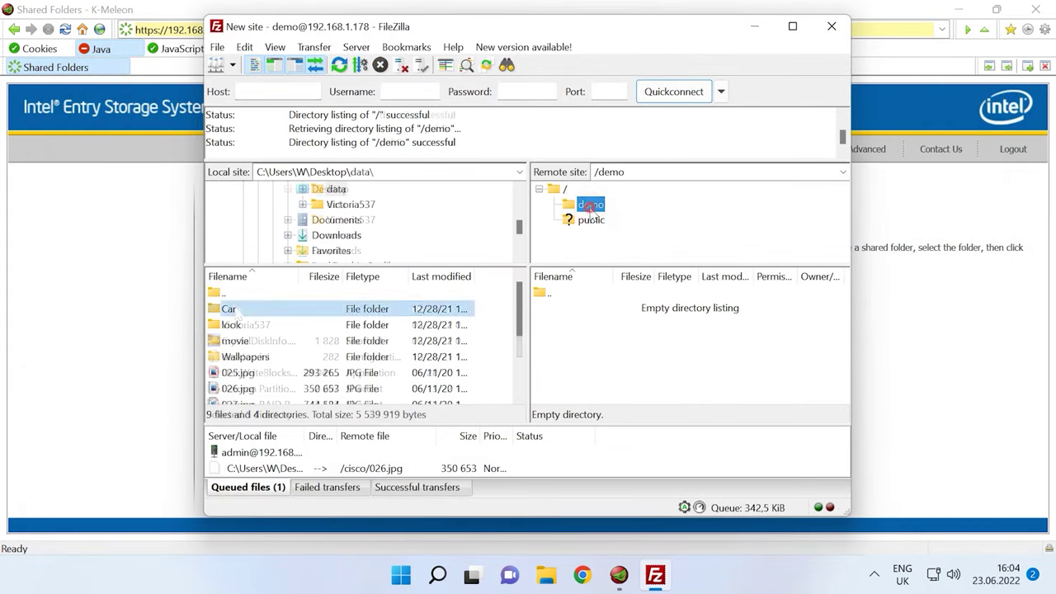
Step: Queue the local Desktop data folder (424 files) for upload into /demo
{"action": "double_click", "coordinate": [216, 292]}
{"action": "left_click_drag", "start_coordinate": [234, 307], "coordinate": [308, 308]}
{"action": "left_click_drag", "start_coordinate": [575, 334], "coordinate": [573, 333]}
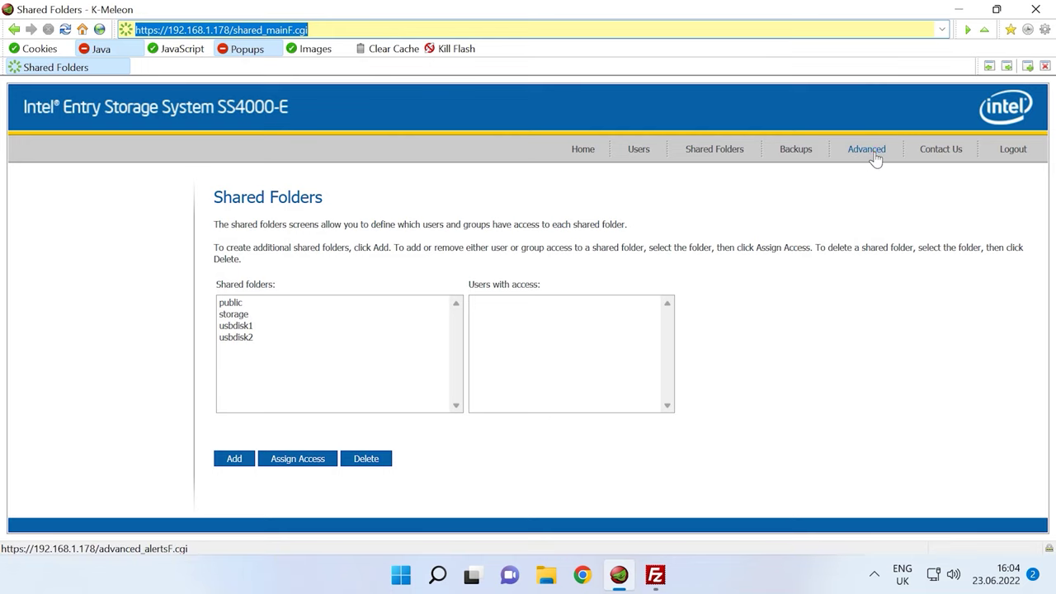
Step: Open the Disks page under Advanced settings
{"action": "left_click", "coordinate": [873, 153]}
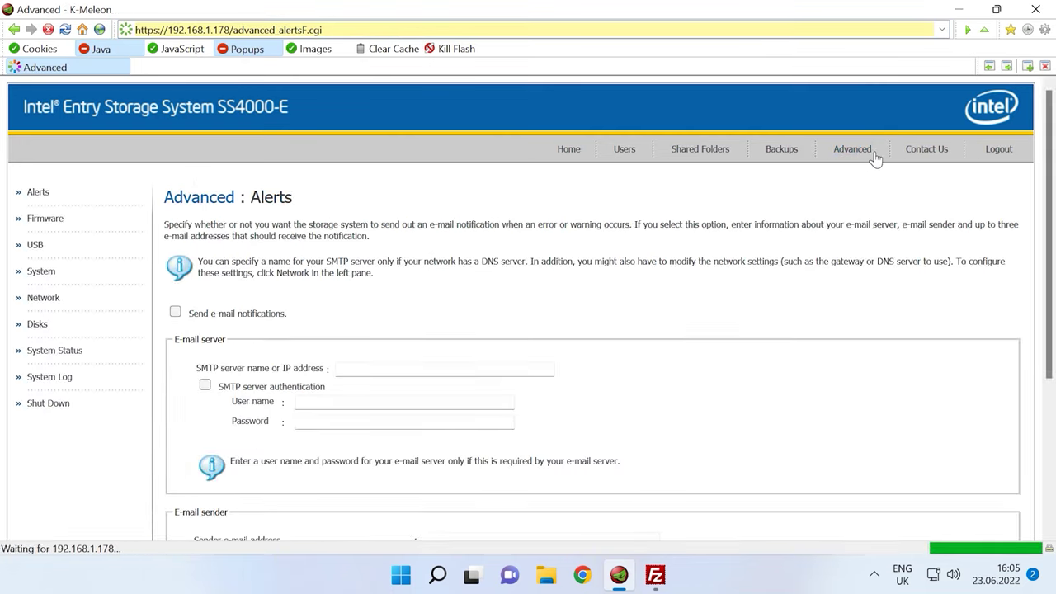
{"action": "left_click", "coordinate": [41, 328]}
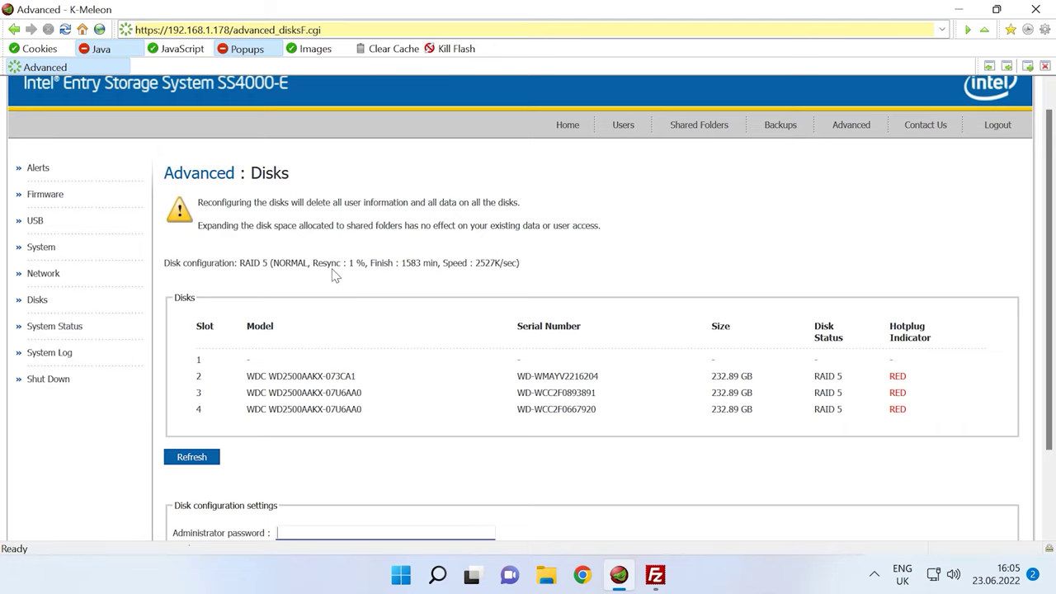
{"action": "scroll", "coordinate": [334, 275], "scroll_direction": "down", "scroll_amount": 2}
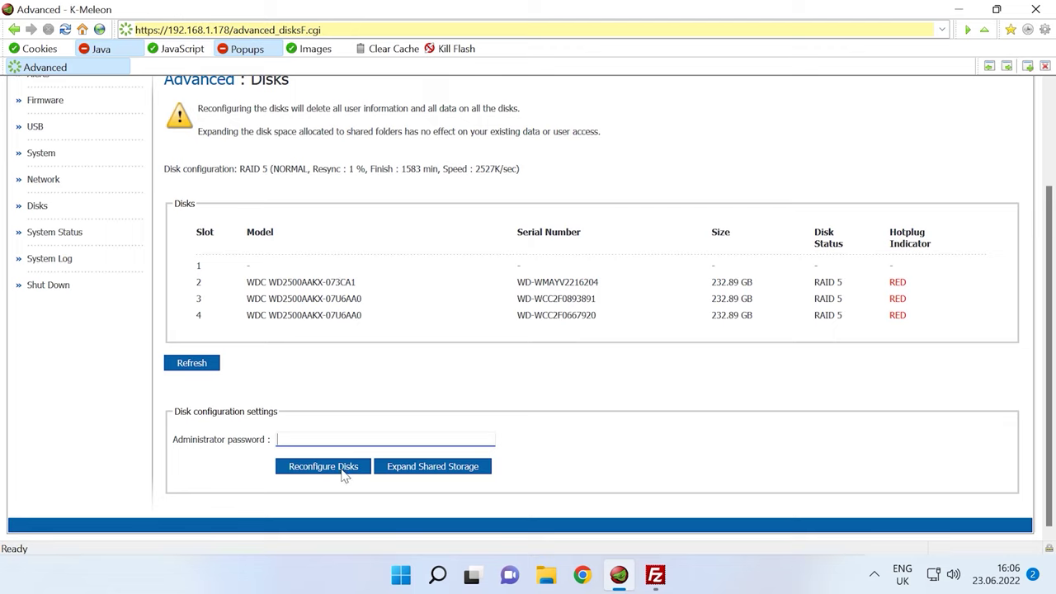
Step: Enter the administrator password and request a disk reconfiguration
{"action": "left_click", "coordinate": [336, 474]}
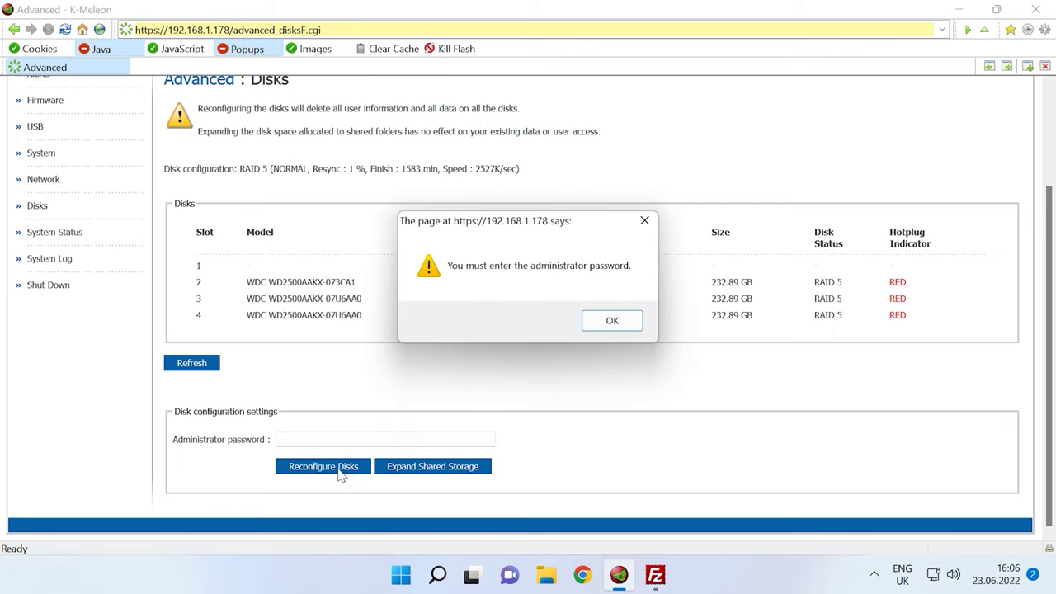
{"action": "left_click", "coordinate": [625, 321]}
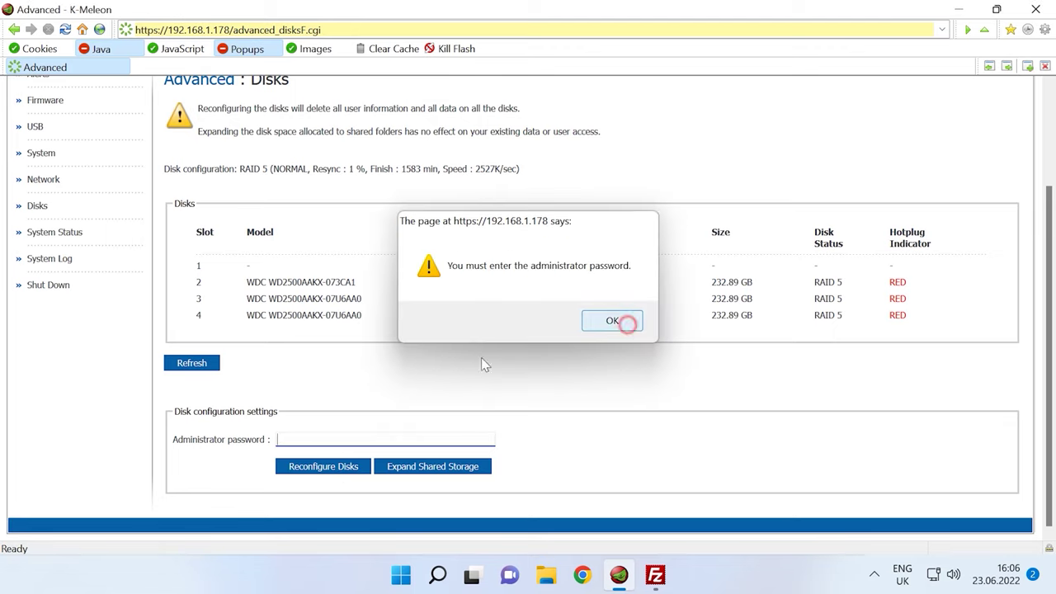
{"action": "type", "text": "•"}
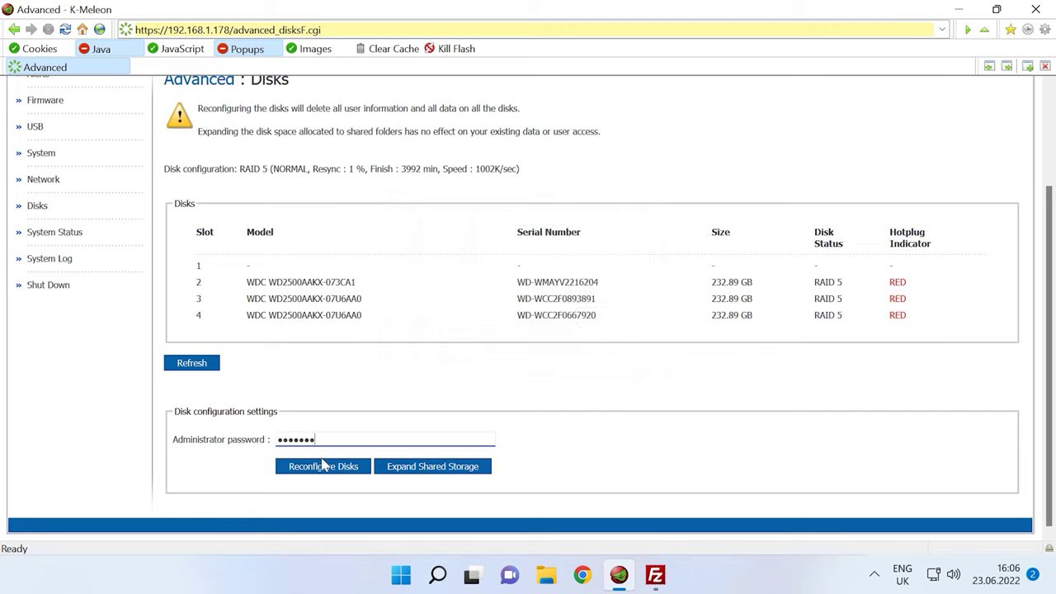
{"action": "left_click", "coordinate": [338, 471]}
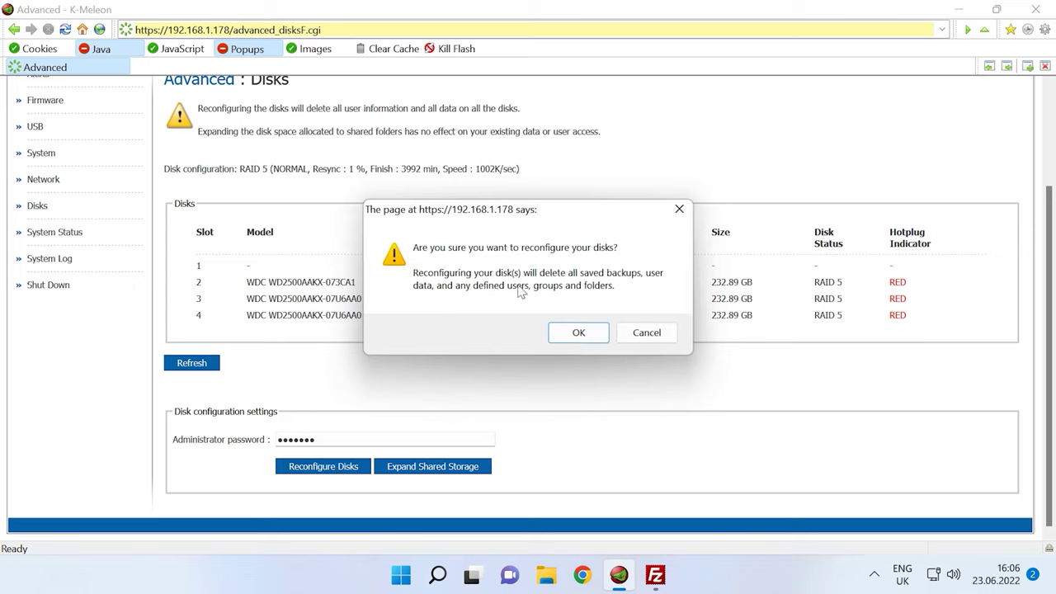
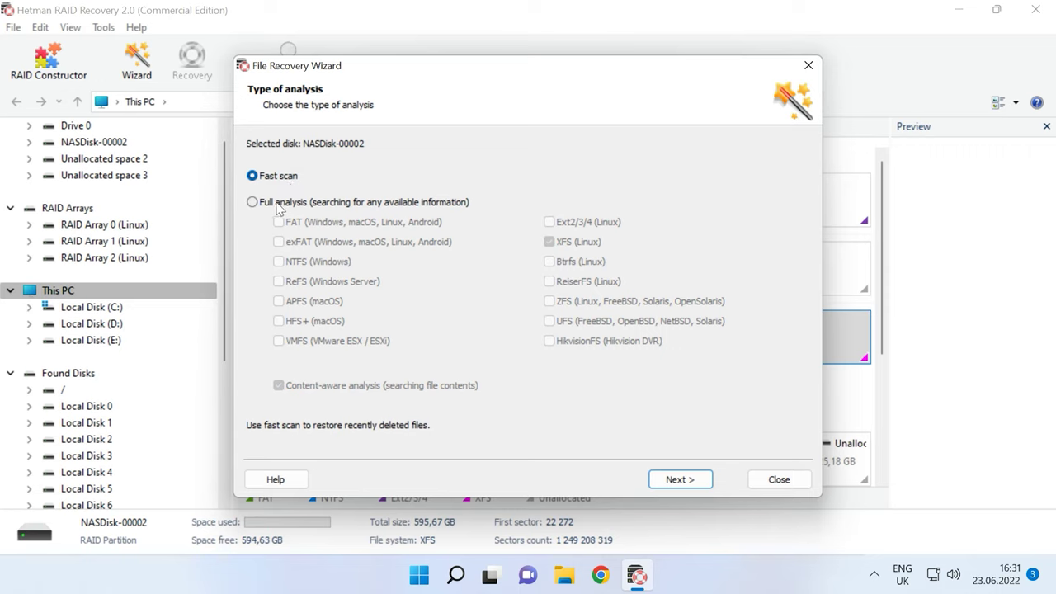
Step: Run a full analysis of NASDisk-00002 and browse into homes/demo/data
{"action": "left_click", "coordinate": [276, 204]}
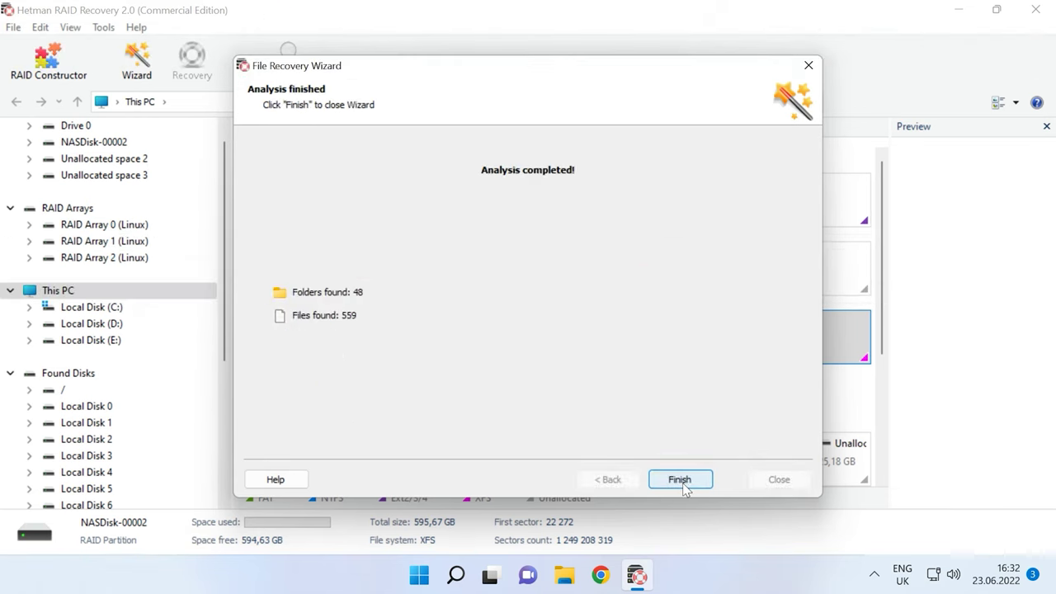
{"action": "left_click", "coordinate": [681, 480]}
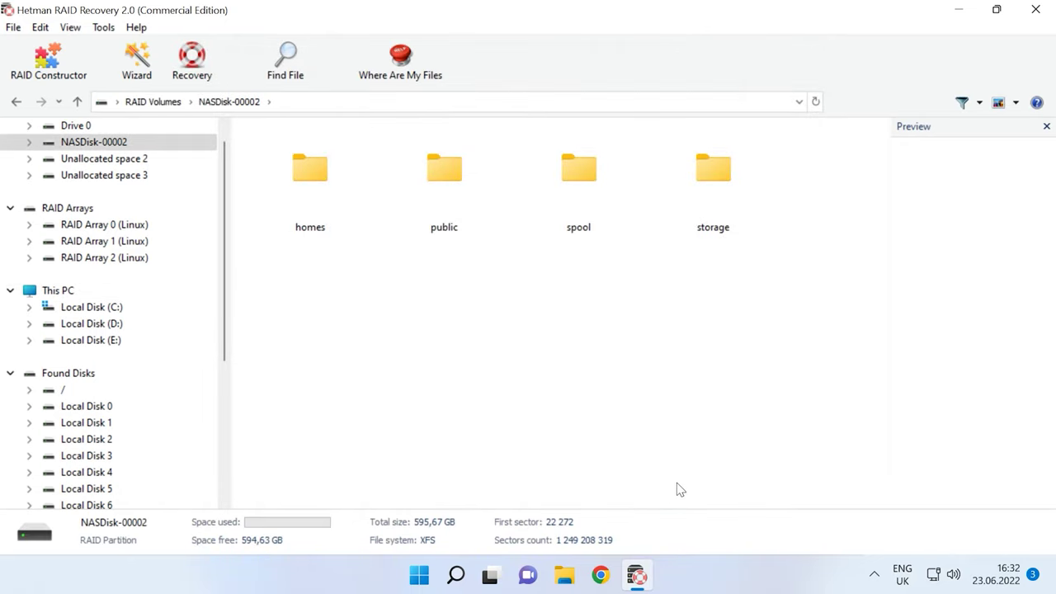
{"action": "double_click", "coordinate": [325, 205]}
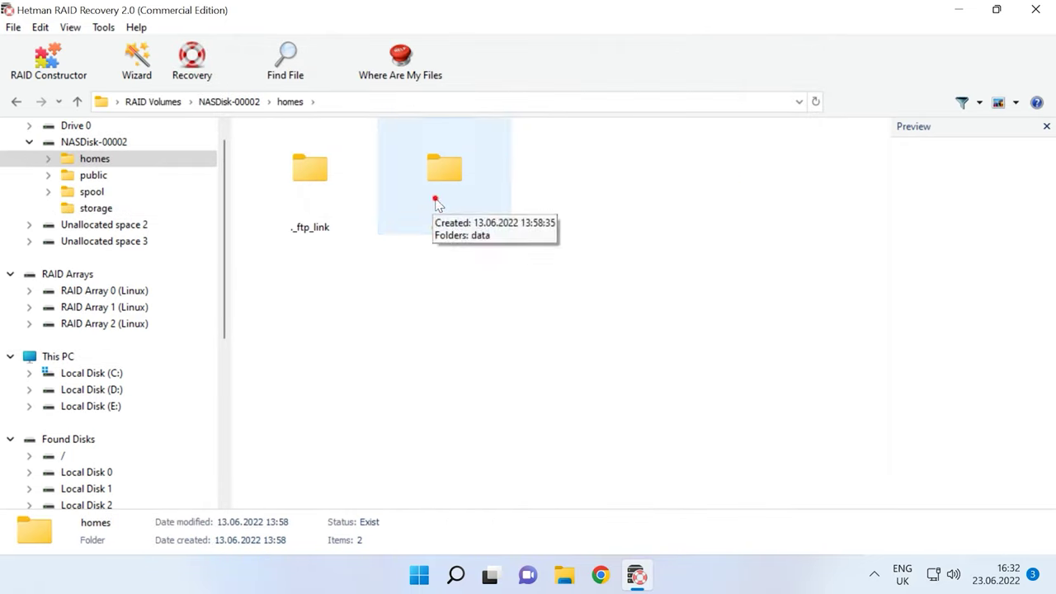
{"action": "double_click", "coordinate": [458, 212]}
{"action": "double_click", "coordinate": [334, 207]}
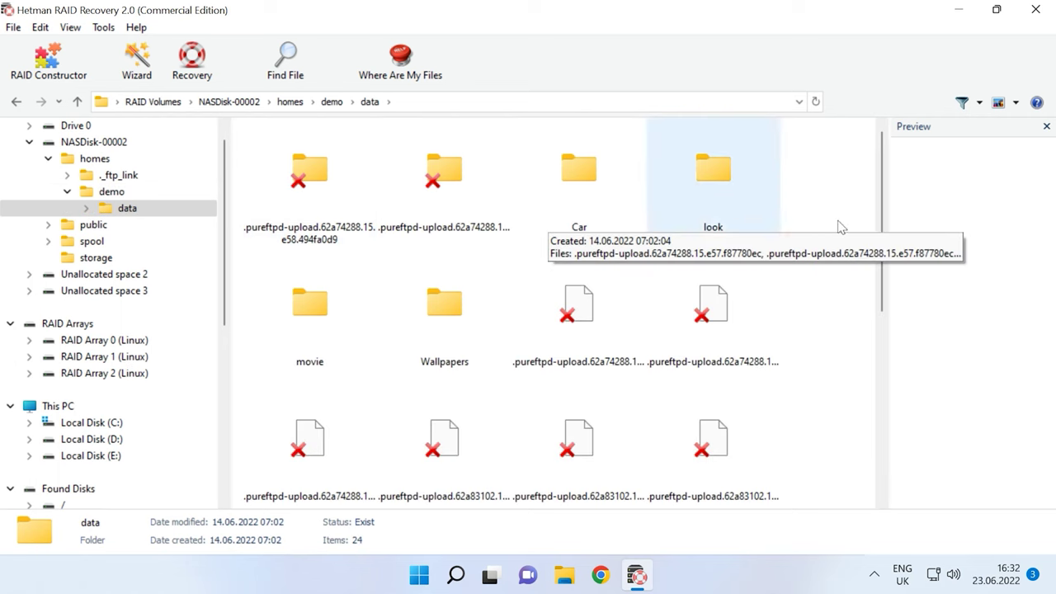
Step: Open the Car folder and start a filename search in it
{"action": "left_click_drag", "start_coordinate": [884, 225], "coordinate": [883, 132]}
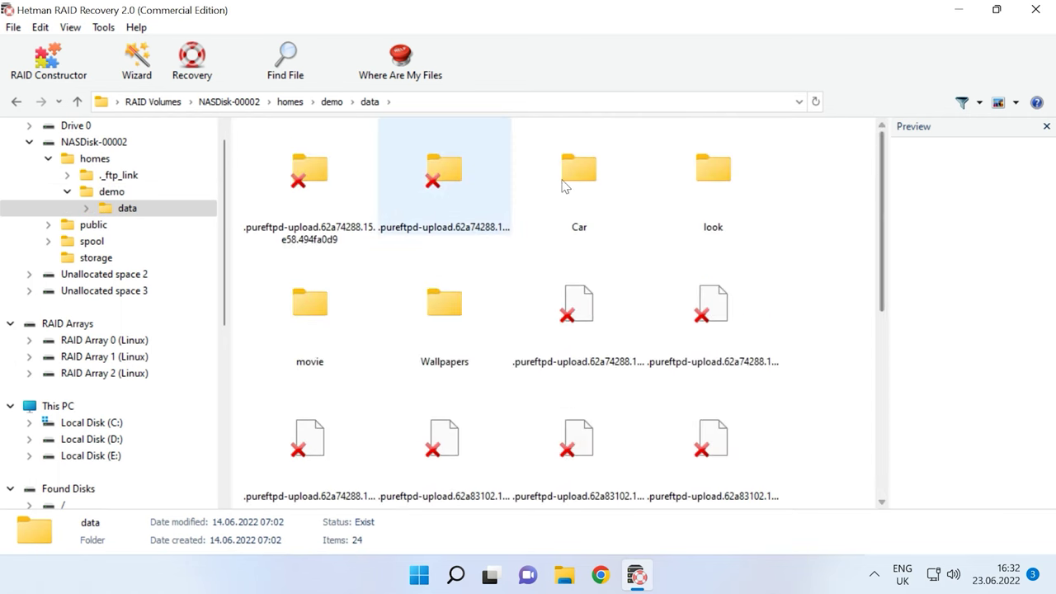
{"action": "double_click", "coordinate": [577, 161]}
{"action": "scroll", "coordinate": [776, 274], "scroll_direction": "down", "scroll_amount": 12}
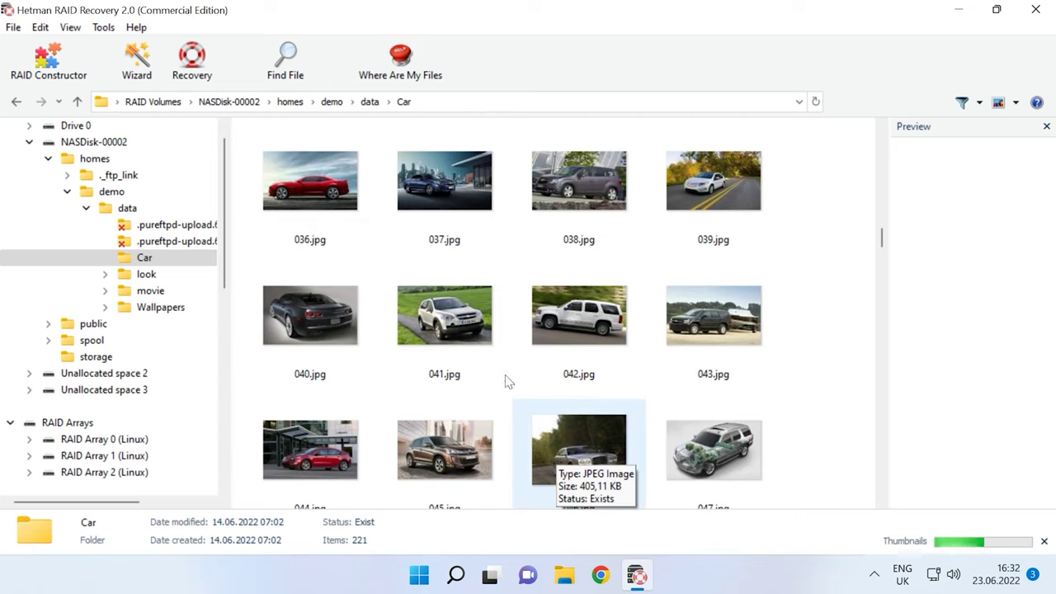
{"action": "left_click", "coordinate": [285, 59]}
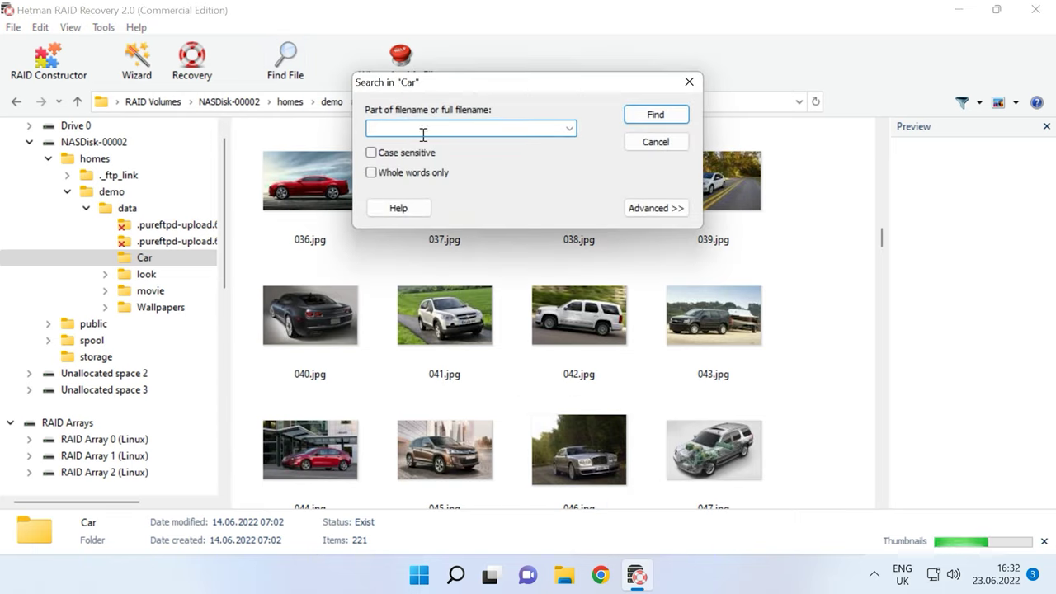
Step: Close the search and drag-select the twelve images 036.jpg through 047.jpg
{"action": "left_click", "coordinate": [690, 81]}
{"action": "left_click", "coordinate": [731, 331]}
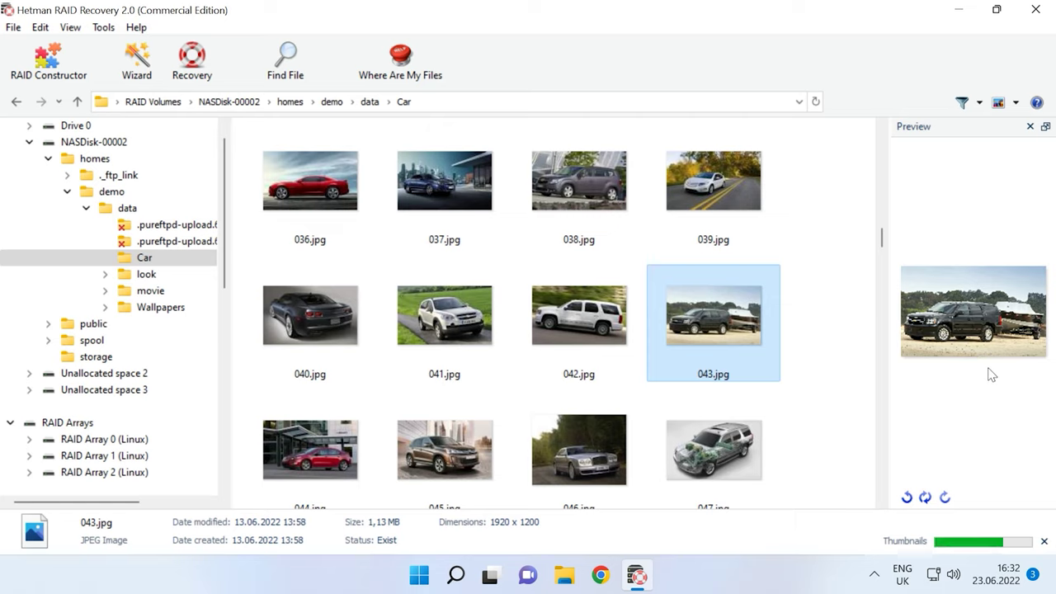
{"action": "left_click", "coordinate": [806, 181]}
{"action": "left_click_drag", "start_coordinate": [811, 172], "coordinate": [289, 447]}
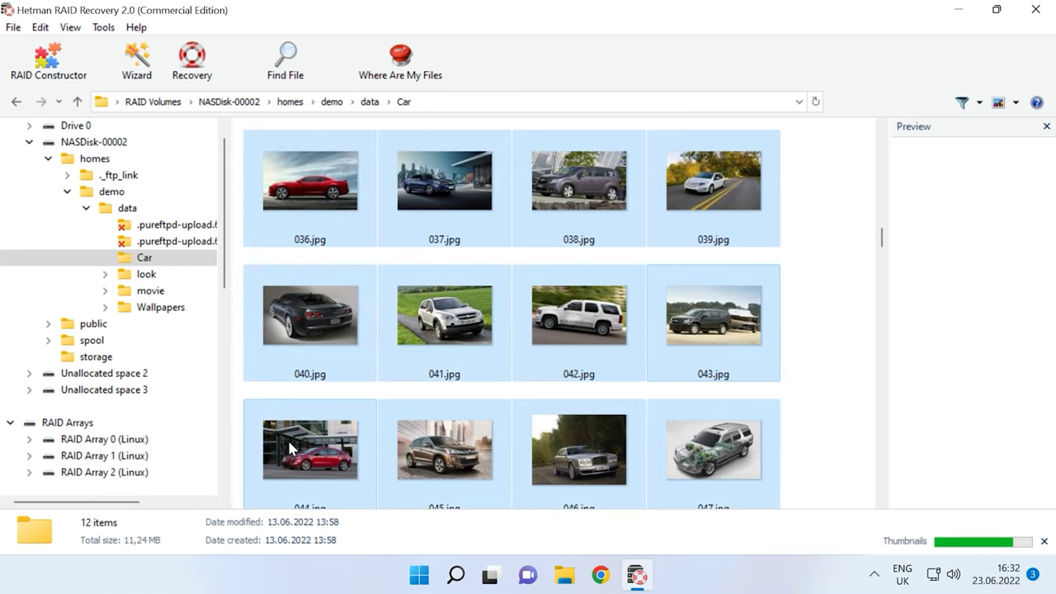
Step: Recover the selected car images to the hard disk at path C:\223\
{"action": "left_click", "coordinate": [195, 80]}
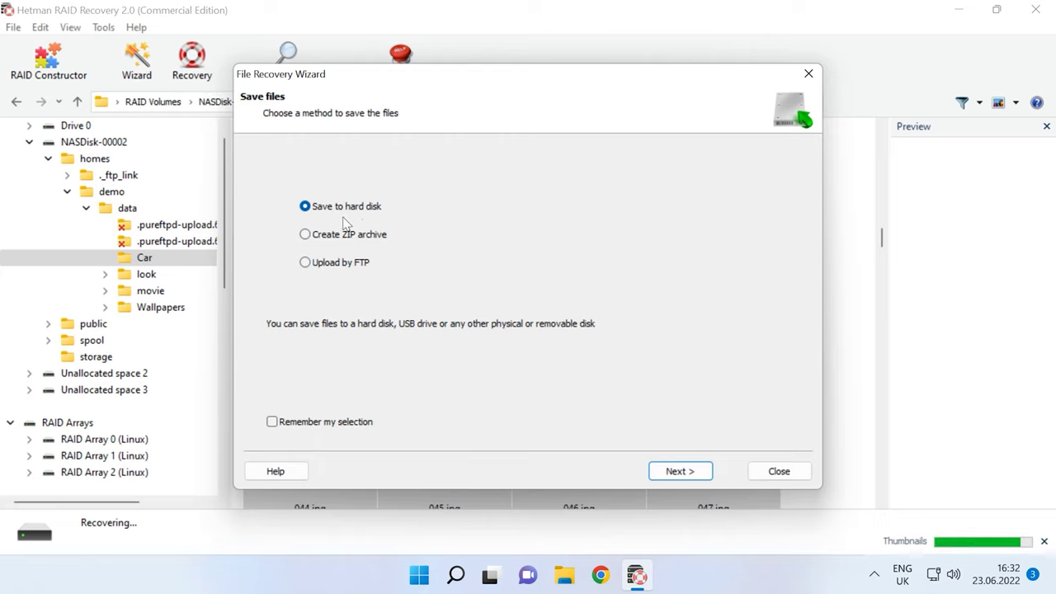
{"action": "left_click", "coordinate": [683, 471]}
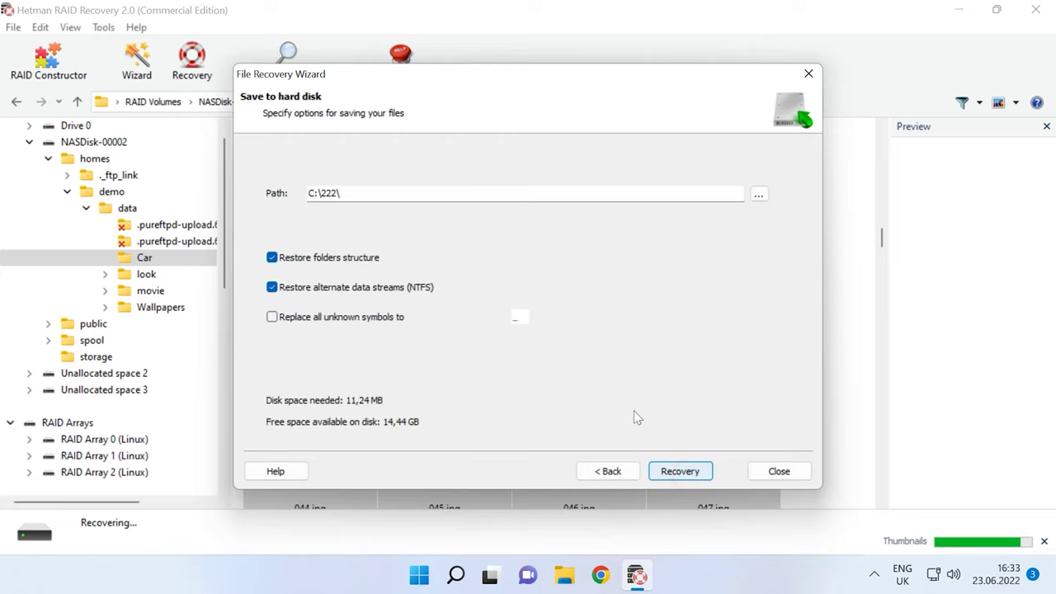
{"action": "left_click", "coordinate": [337, 197]}
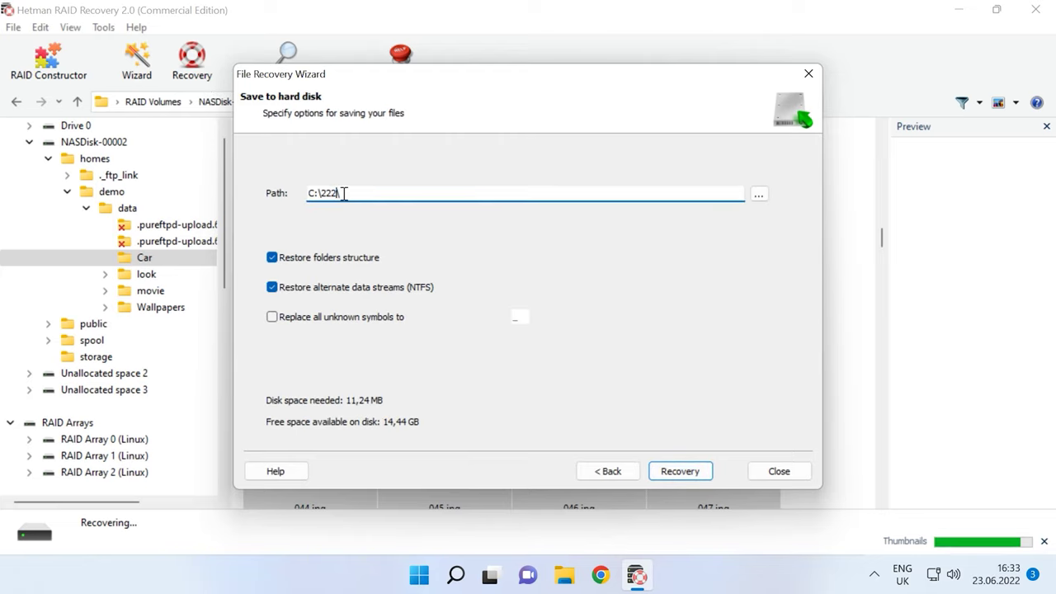
{"action": "key", "text": "BackSpace"}
{"action": "key", "text": "BackSpace"}
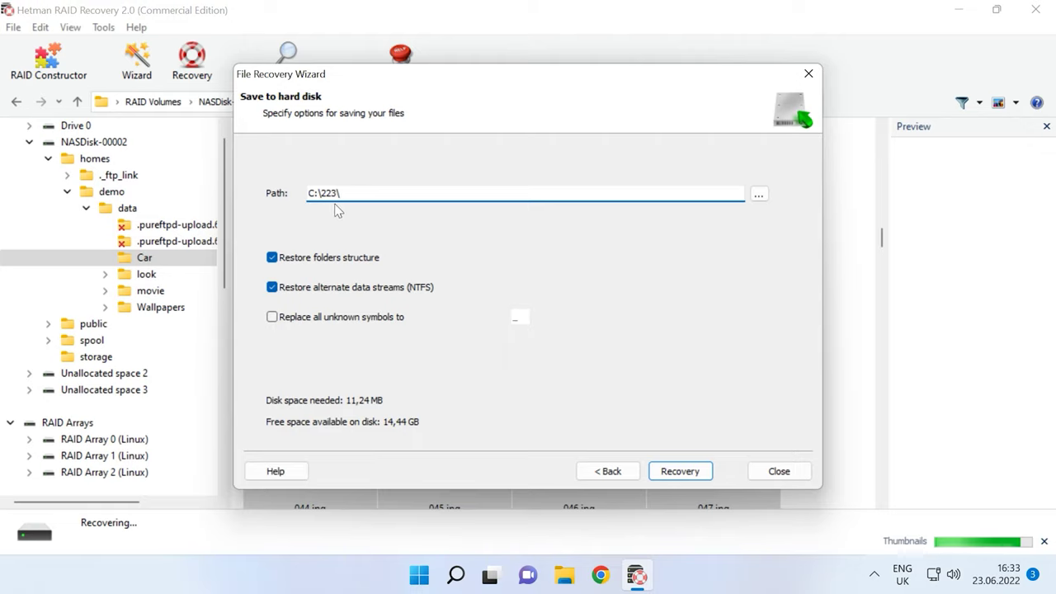
{"action": "left_click", "coordinate": [690, 473]}
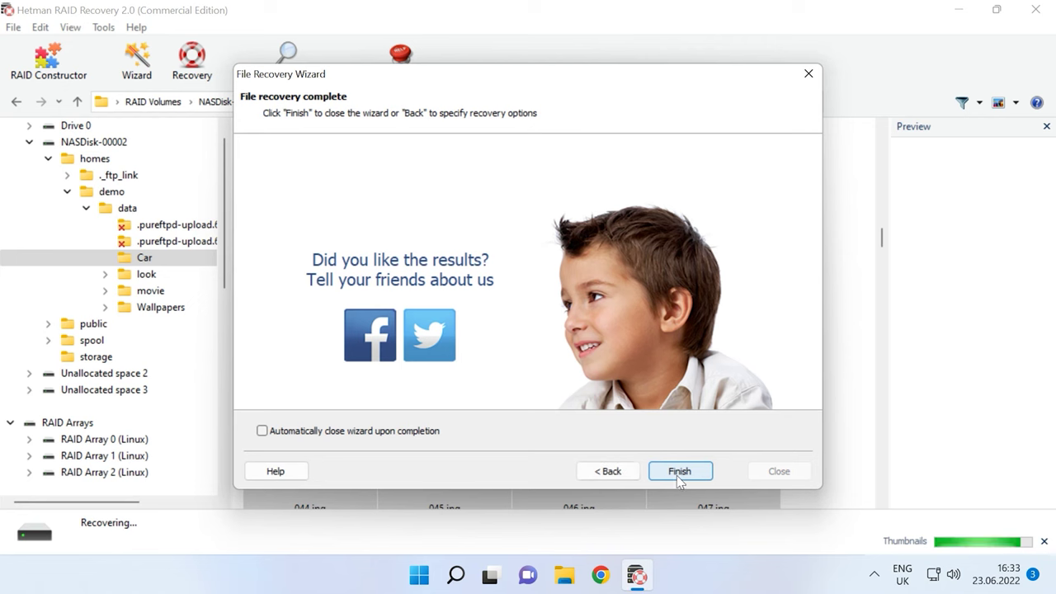
{"action": "left_click", "coordinate": [678, 473]}
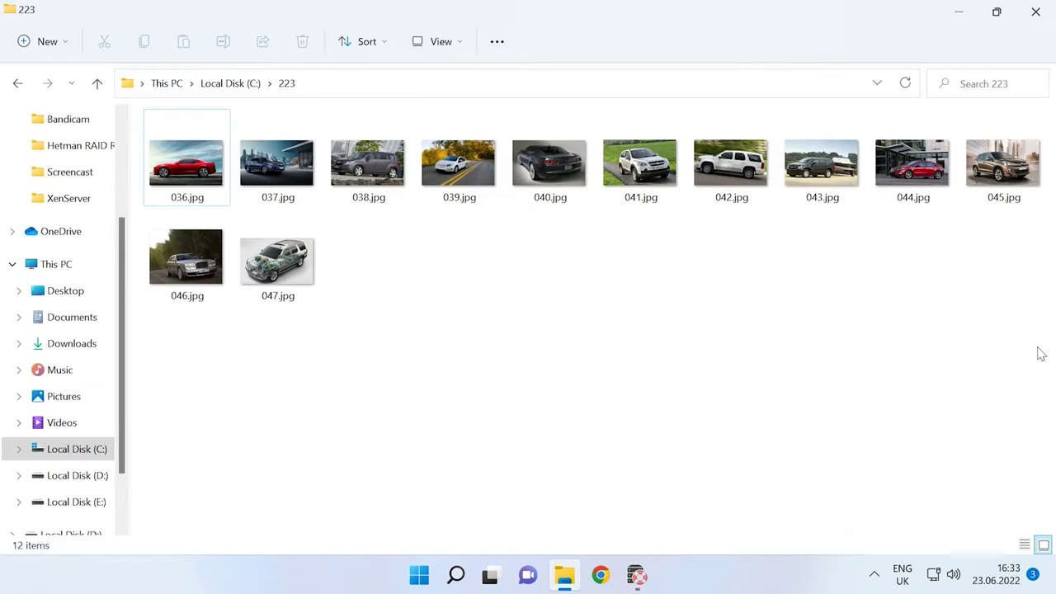
Step: Select all twelve recovered images, 036.jpg to 047.jpg, in C:\223
{"action": "left_click_drag", "start_coordinate": [1031, 338], "coordinate": [204, 167]}
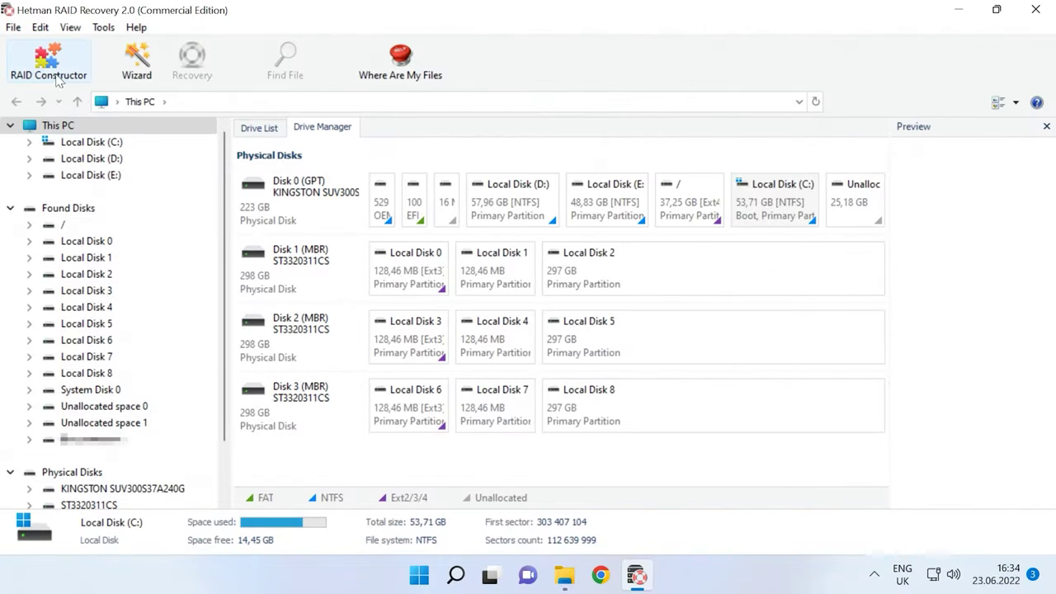
Step: Start the RAID Constructor in manual mode
{"action": "left_click", "coordinate": [56, 80]}
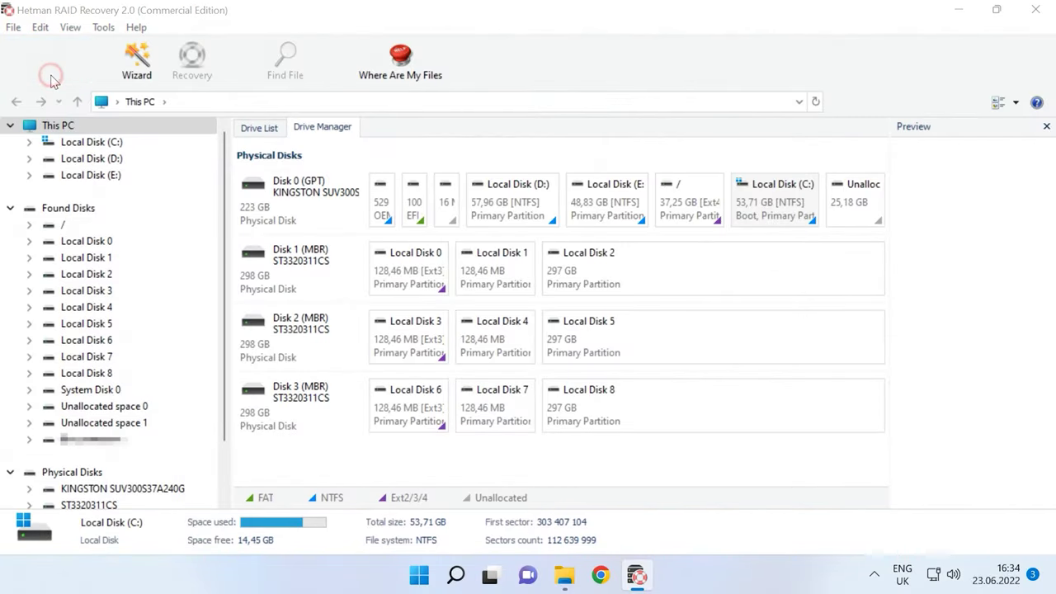
{"action": "left_click", "coordinate": [747, 553]}
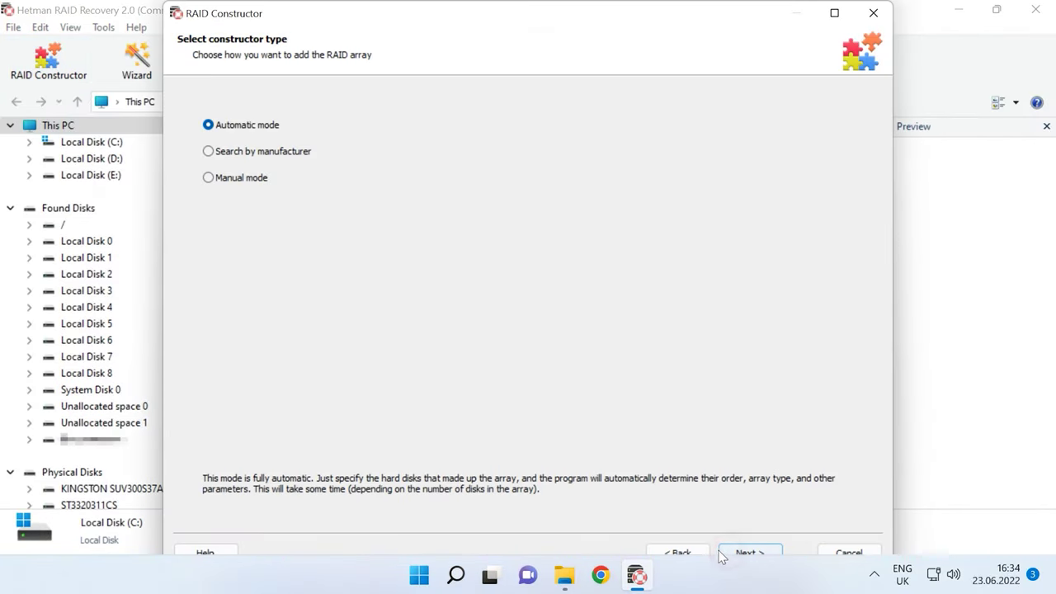
{"action": "left_click", "coordinate": [241, 178]}
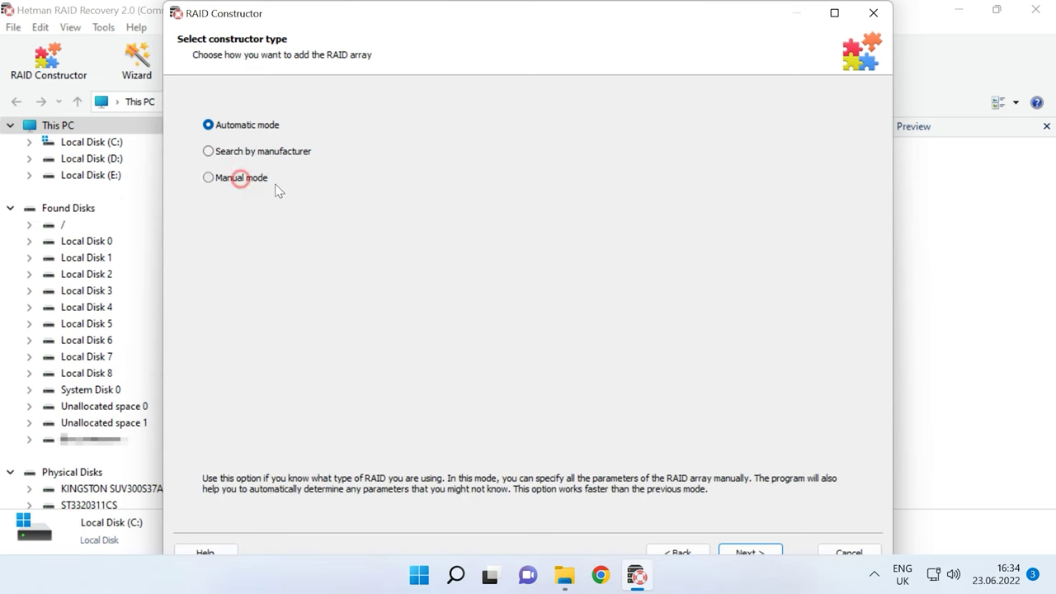
{"action": "left_click", "coordinate": [767, 550]}
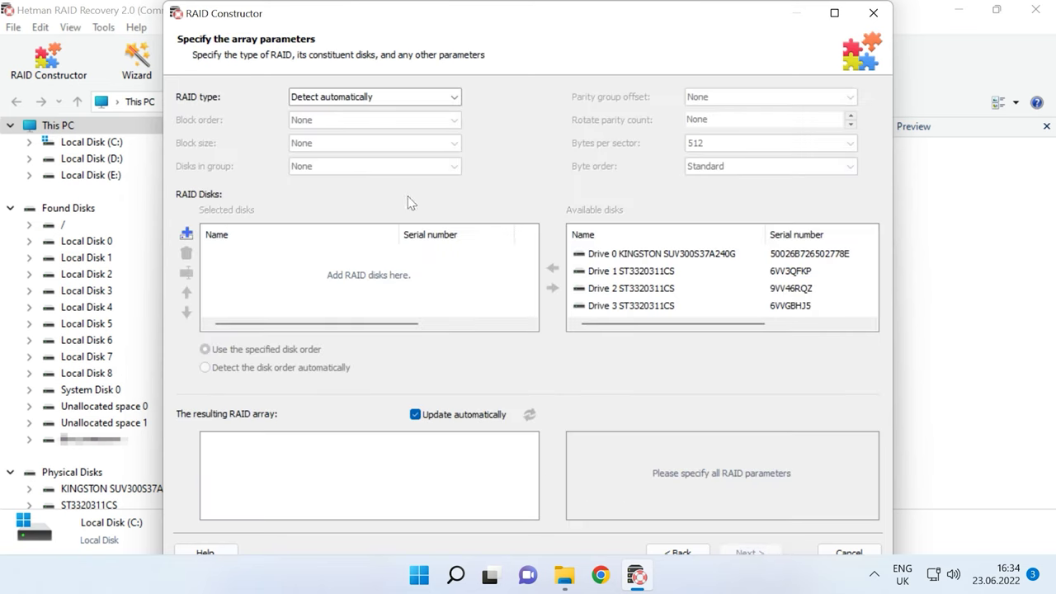
Step: Set RAID 5 (Parity), Left Synchronous block order and 64 KB block size
{"action": "left_click", "coordinate": [453, 98]}
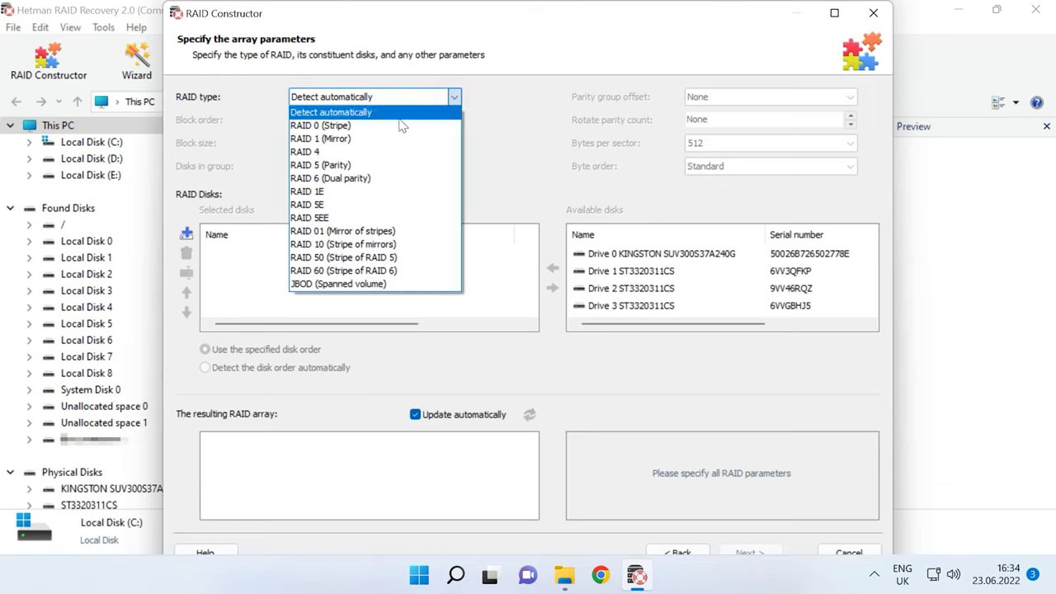
{"action": "left_click", "coordinate": [351, 168]}
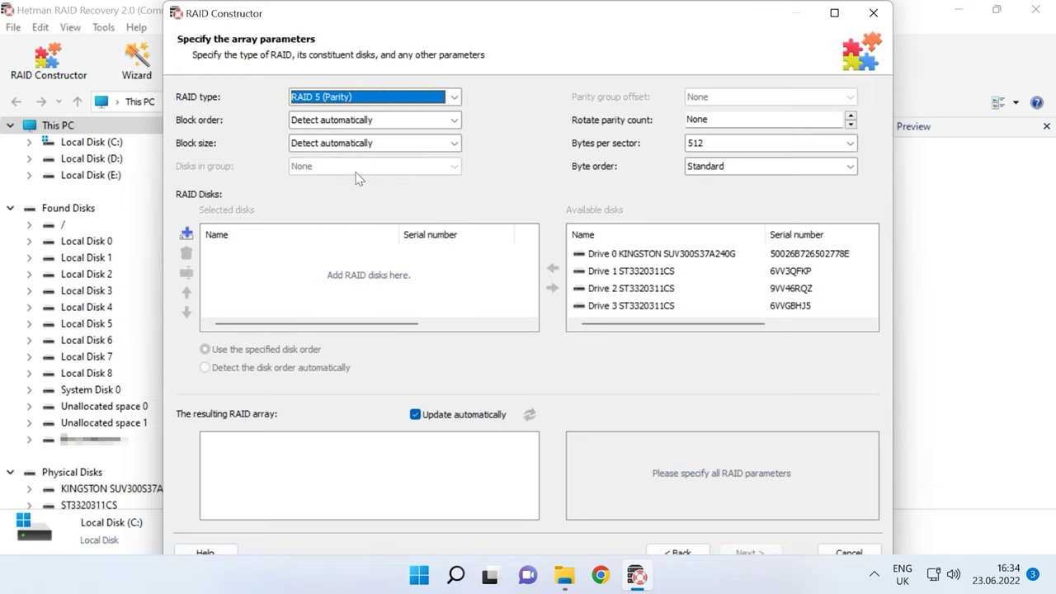
{"action": "left_click", "coordinate": [397, 123]}
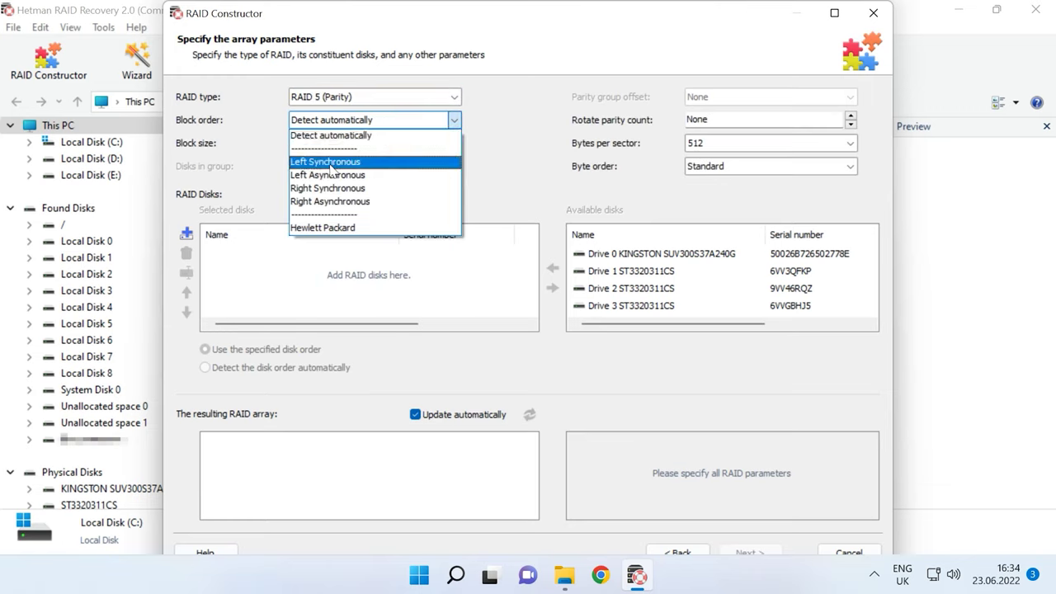
{"action": "left_click", "coordinate": [343, 162]}
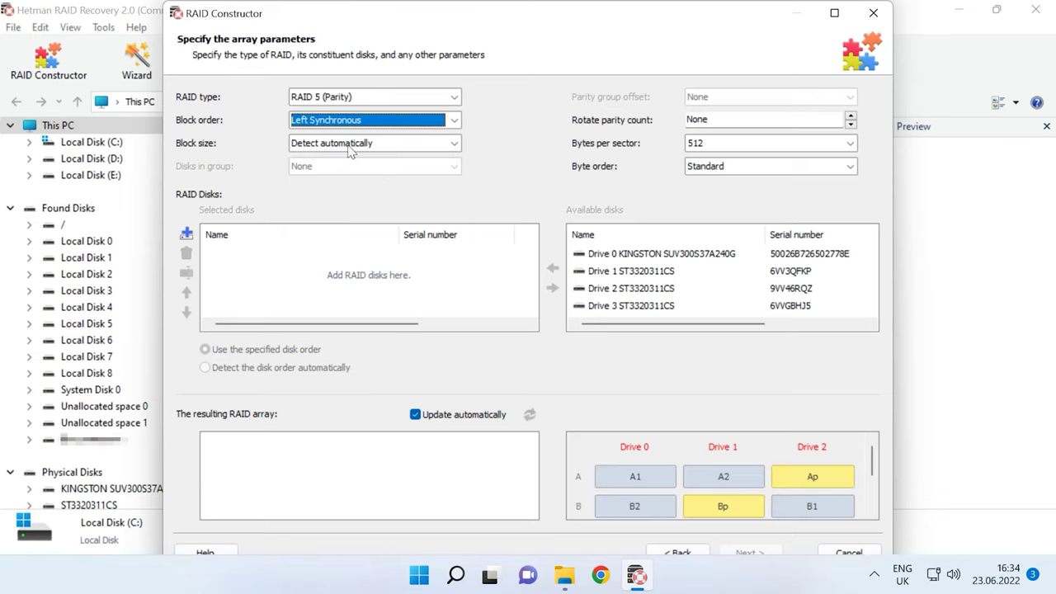
{"action": "left_click", "coordinate": [349, 144]}
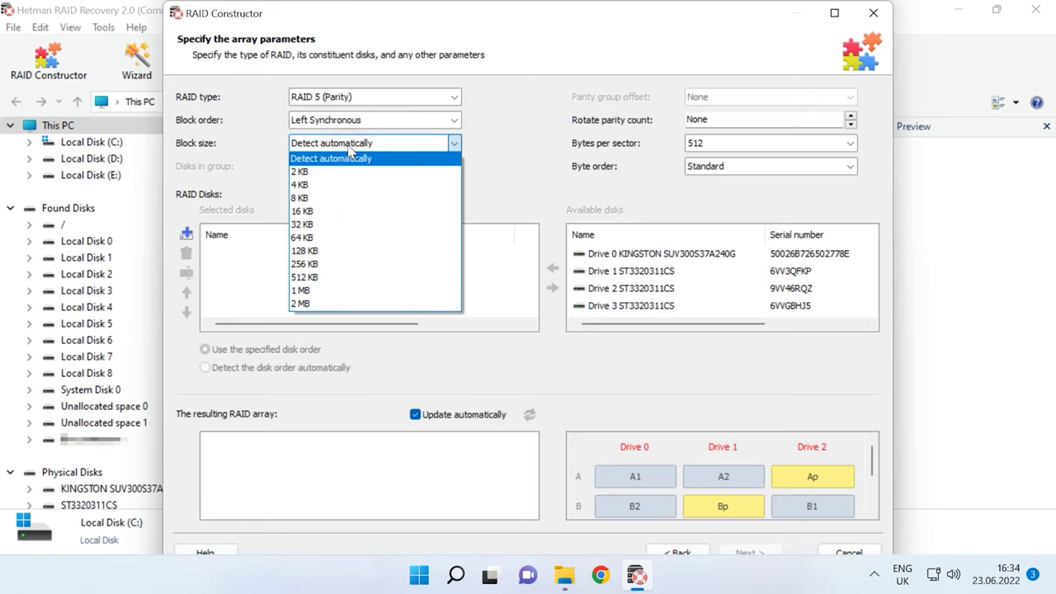
{"action": "left_click", "coordinate": [310, 238]}
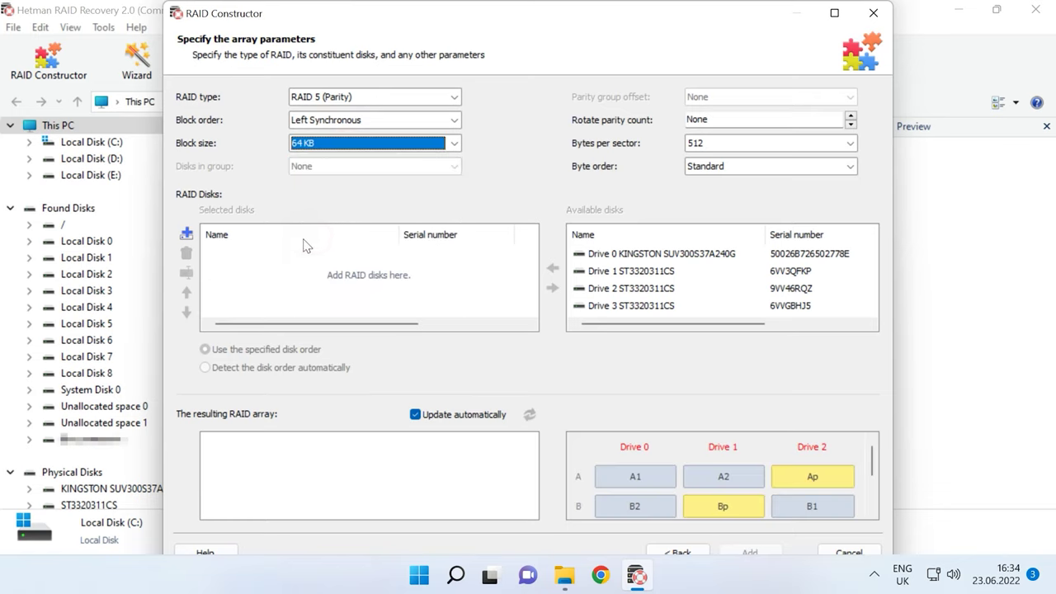
Step: Add Drives 1, 2 and 3 to the array disks
{"action": "left_click", "coordinate": [634, 272]}
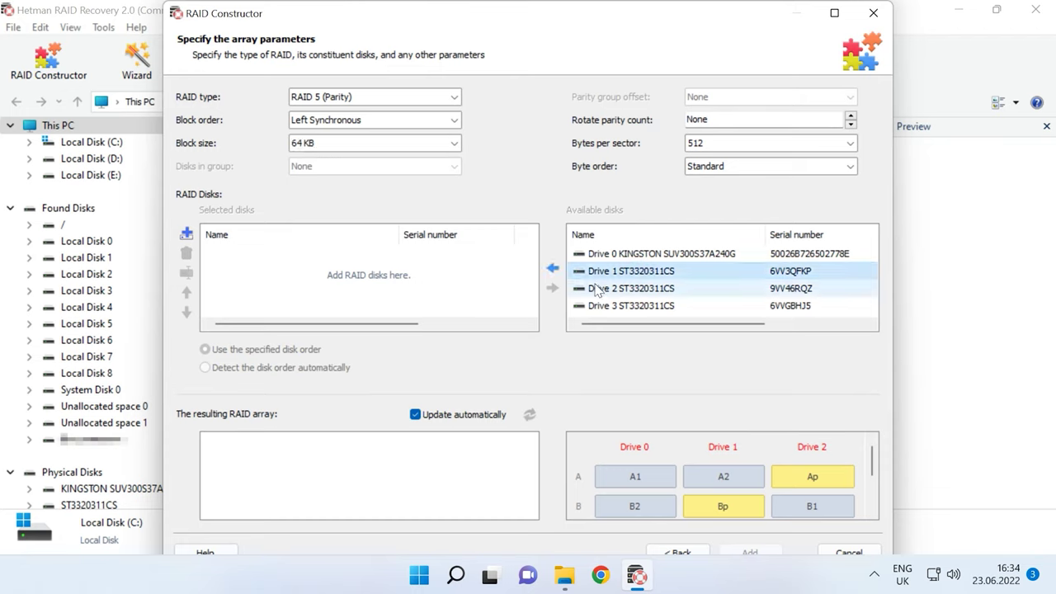
{"action": "left_click", "coordinate": [553, 269]}
{"action": "left_click", "coordinate": [553, 269]}
{"action": "left_click", "coordinate": [553, 269]}
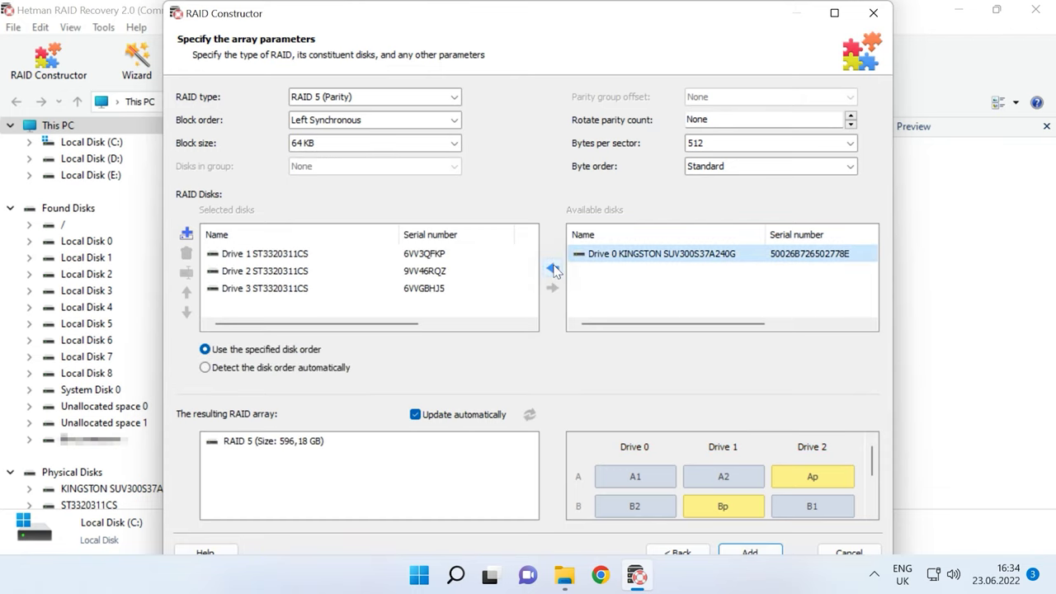
Step: Move Drive 3 to the top of the order and check the RAID 5 result
{"action": "left_click", "coordinate": [324, 255]}
{"action": "left_click", "coordinate": [283, 289]}
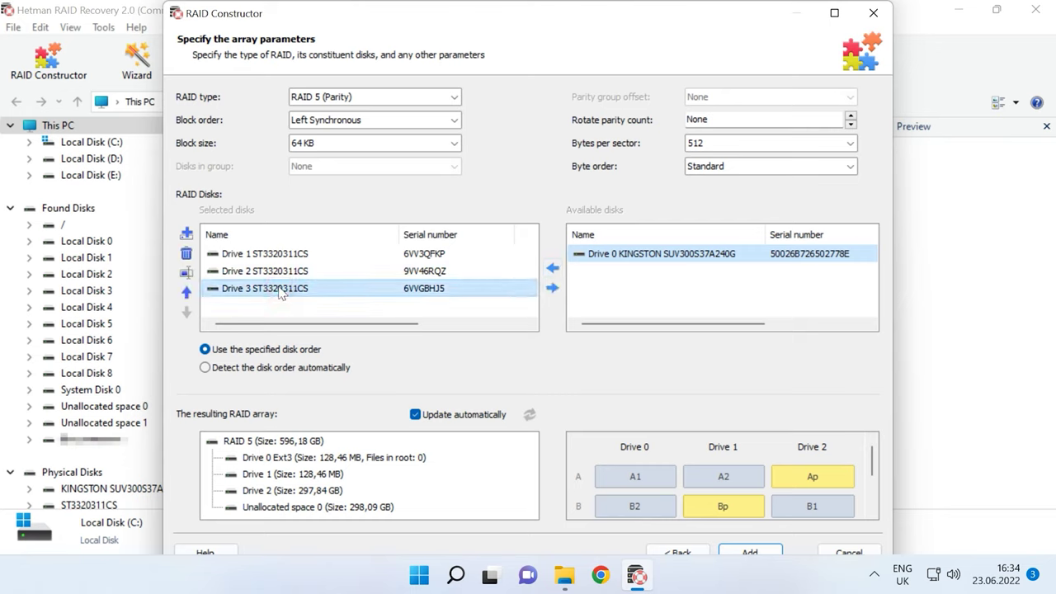
{"action": "left_click", "coordinate": [187, 293]}
{"action": "left_click", "coordinate": [187, 293]}
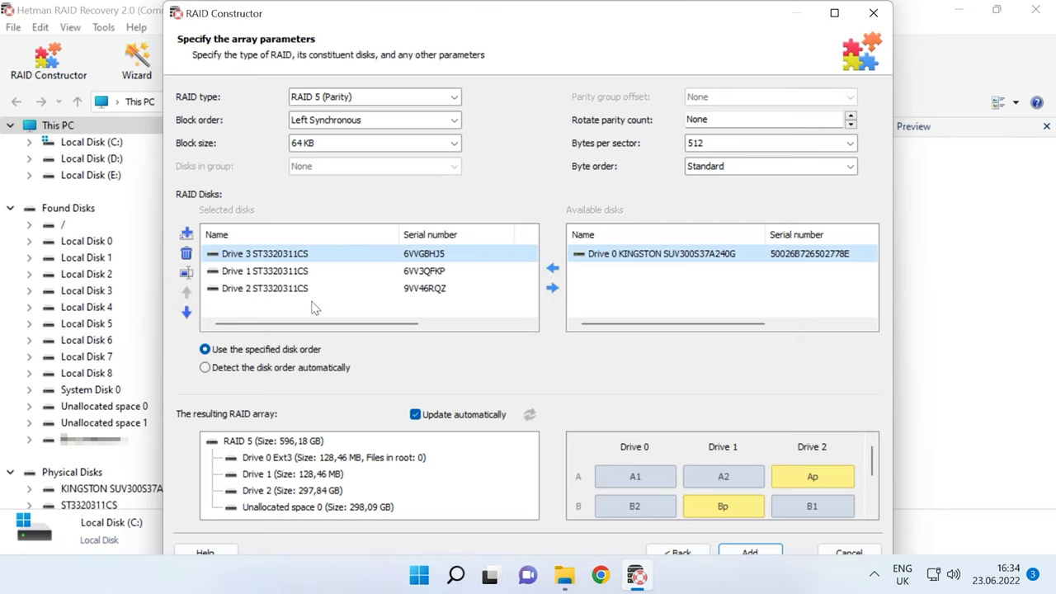
{"action": "left_click", "coordinate": [263, 444]}
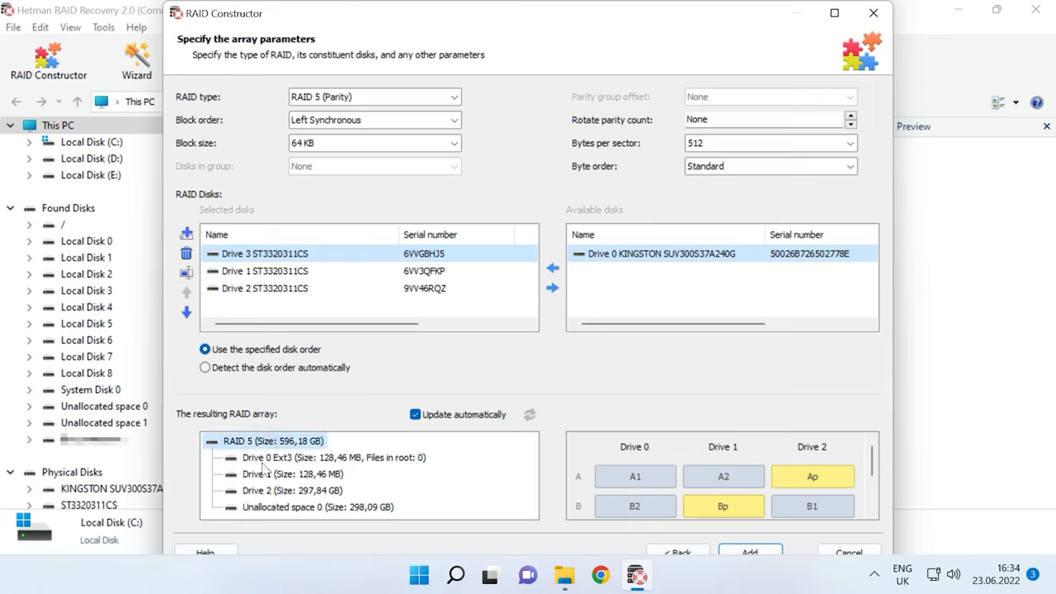
{"action": "left_click", "coordinate": [263, 459]}
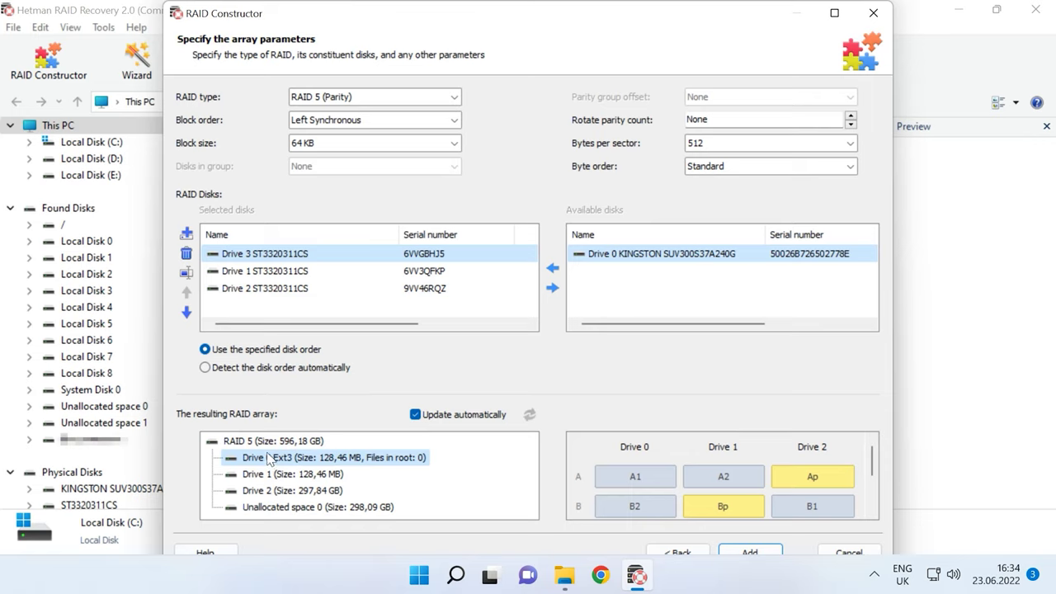
Step: Give Drive 3 a start offset of 26
{"action": "left_click", "coordinate": [186, 274]}
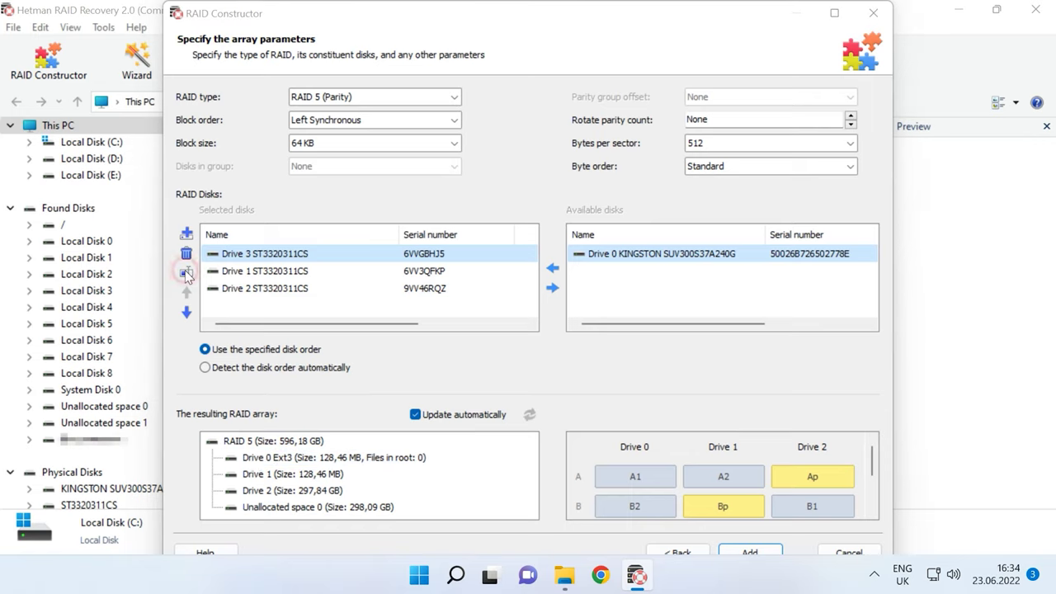
{"action": "type", "text": "269402112"}
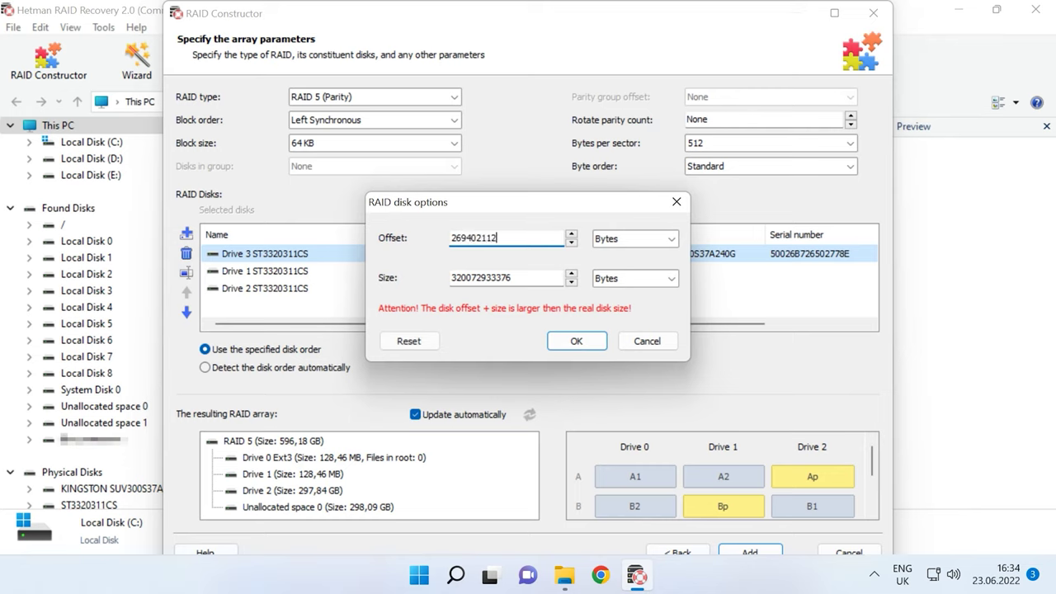
{"action": "key", "text": "Return"}
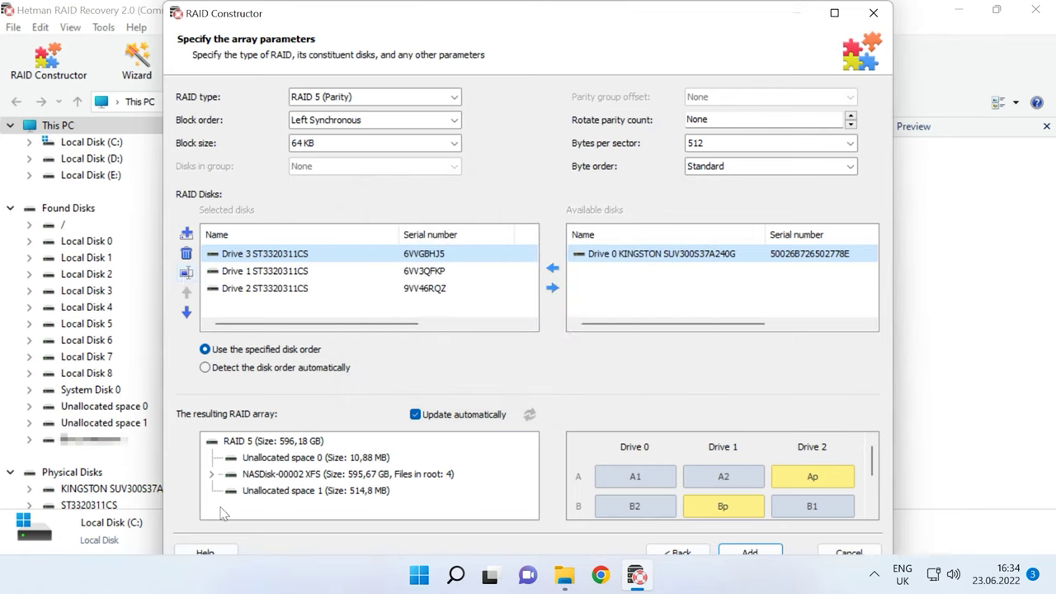
Step: Check the NASDisk-00002 XFS partition's folders and add the assembled array
{"action": "left_click", "coordinate": [279, 478]}
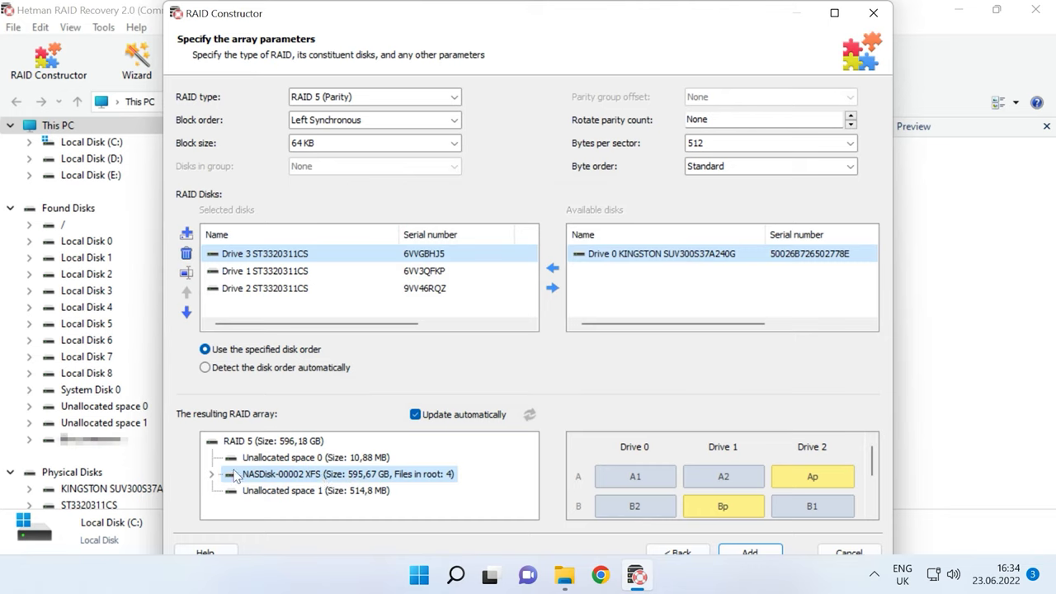
{"action": "left_click", "coordinate": [211, 475]}
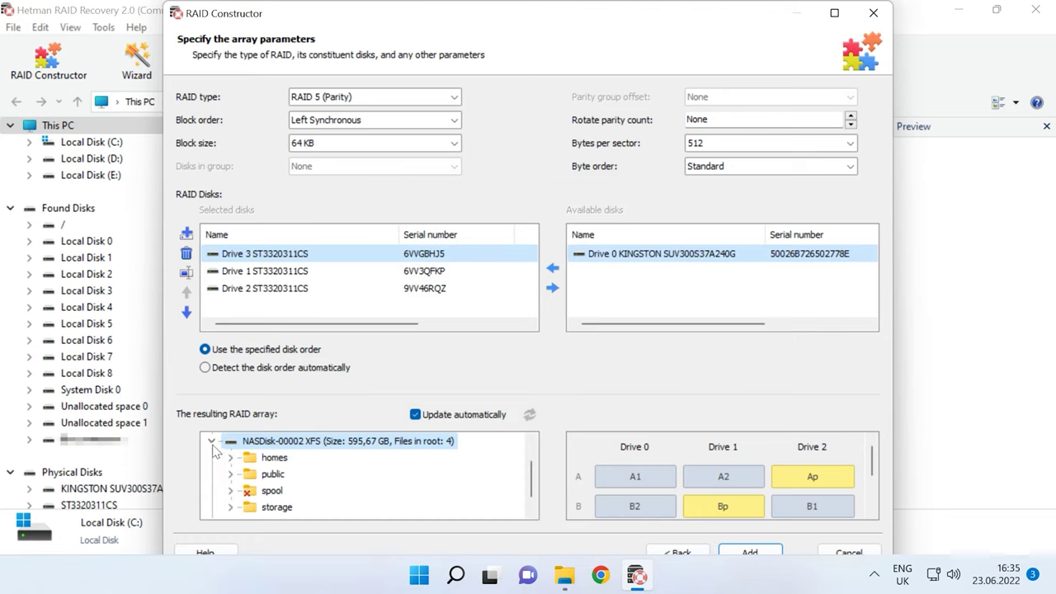
{"action": "left_click", "coordinate": [212, 442]}
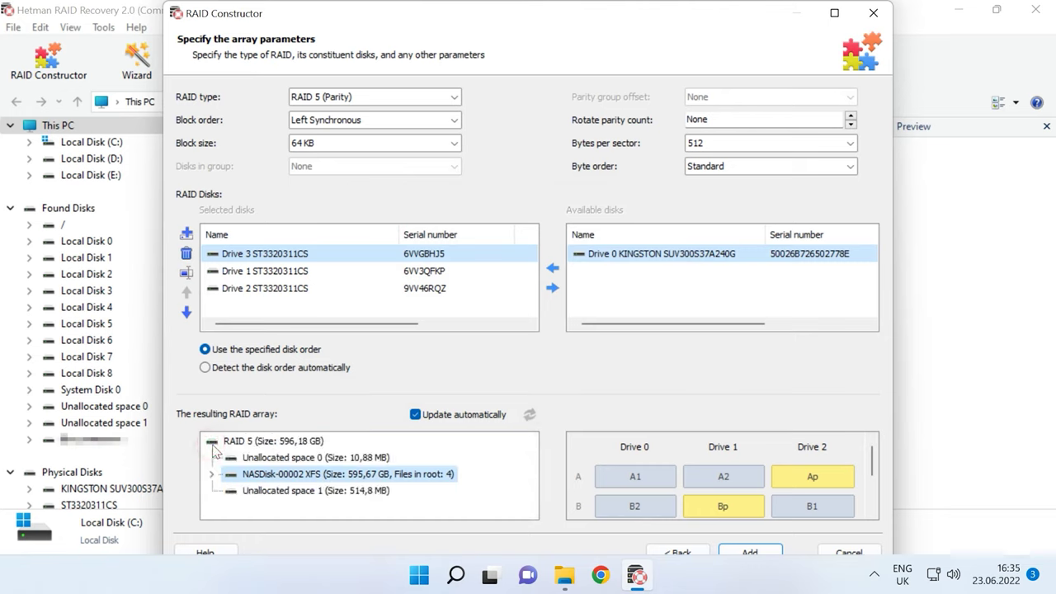
{"action": "left_click", "coordinate": [763, 556]}
Step: Open RAID Array 2's NASDisk-00002 partition and start a Fast scan
{"action": "left_click", "coordinate": [536, 211]}
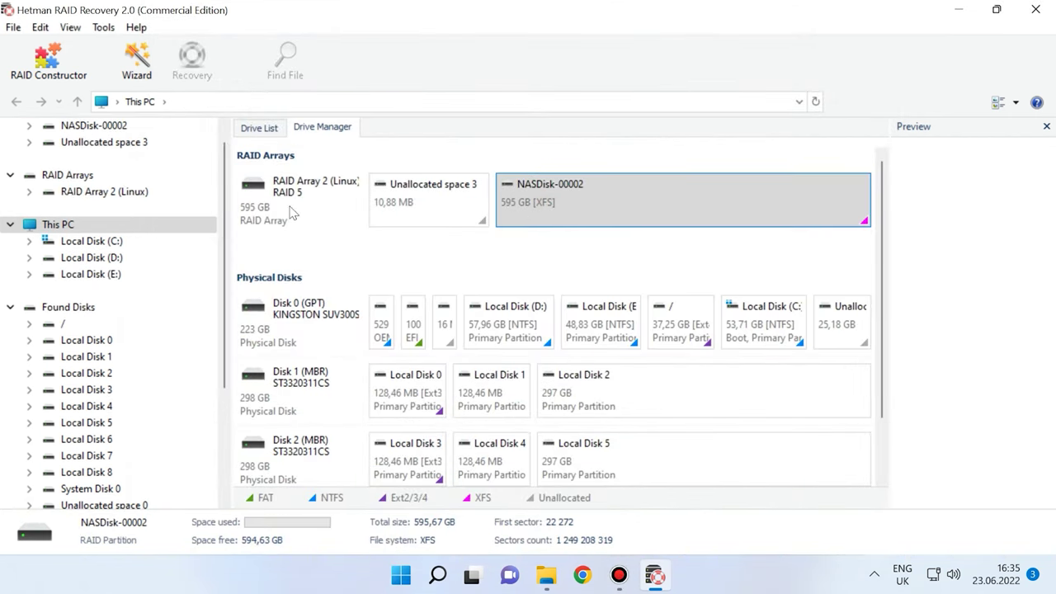
{"action": "left_click", "coordinate": [335, 210]}
{"action": "left_click", "coordinate": [576, 211]}
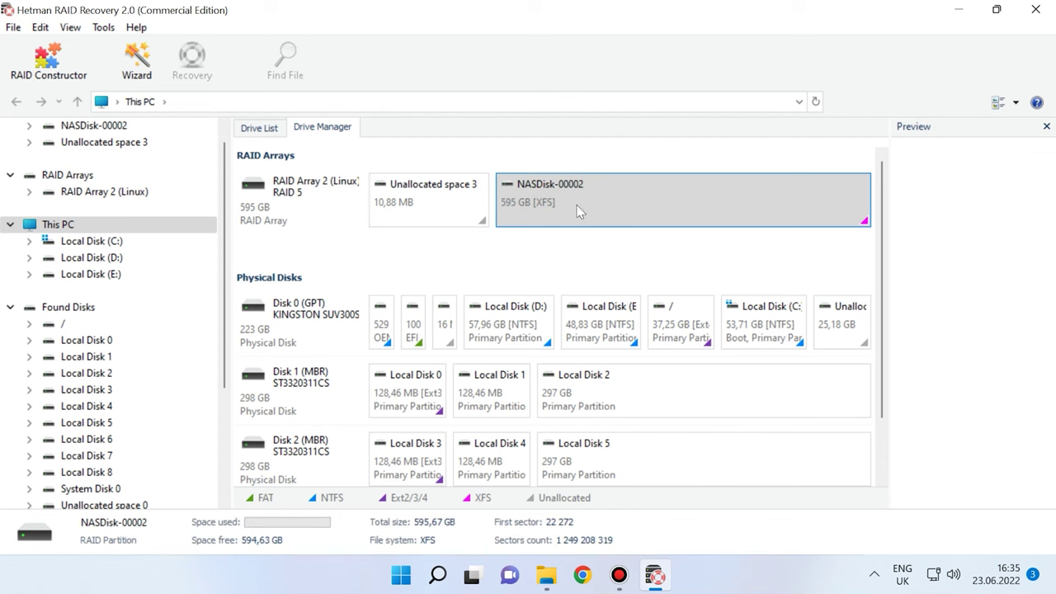
{"action": "right_click", "coordinate": [640, 198]}
{"action": "left_click", "coordinate": [687, 208]}
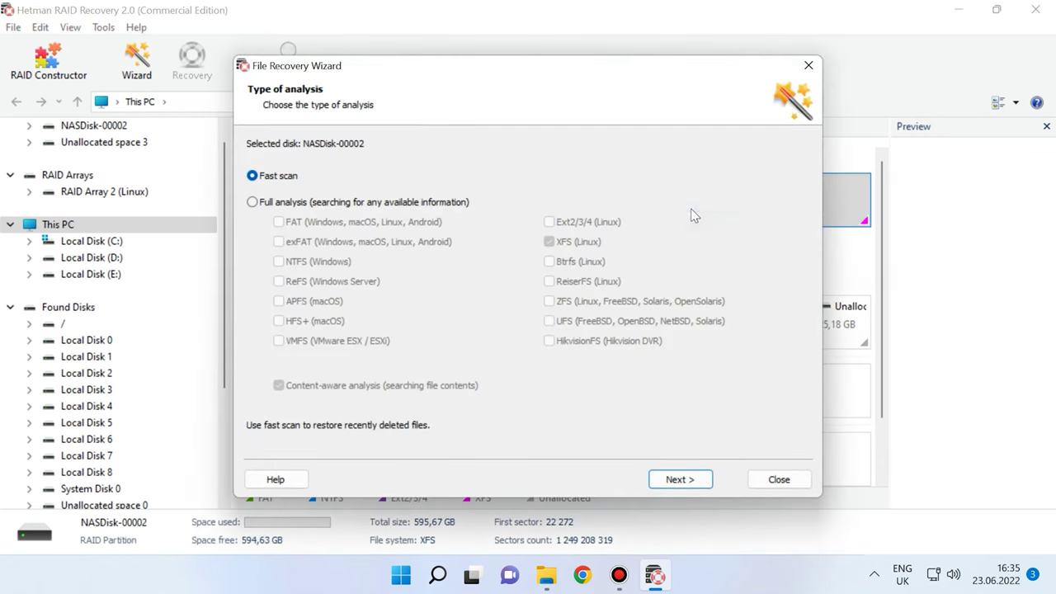
{"action": "left_click", "coordinate": [292, 203]}
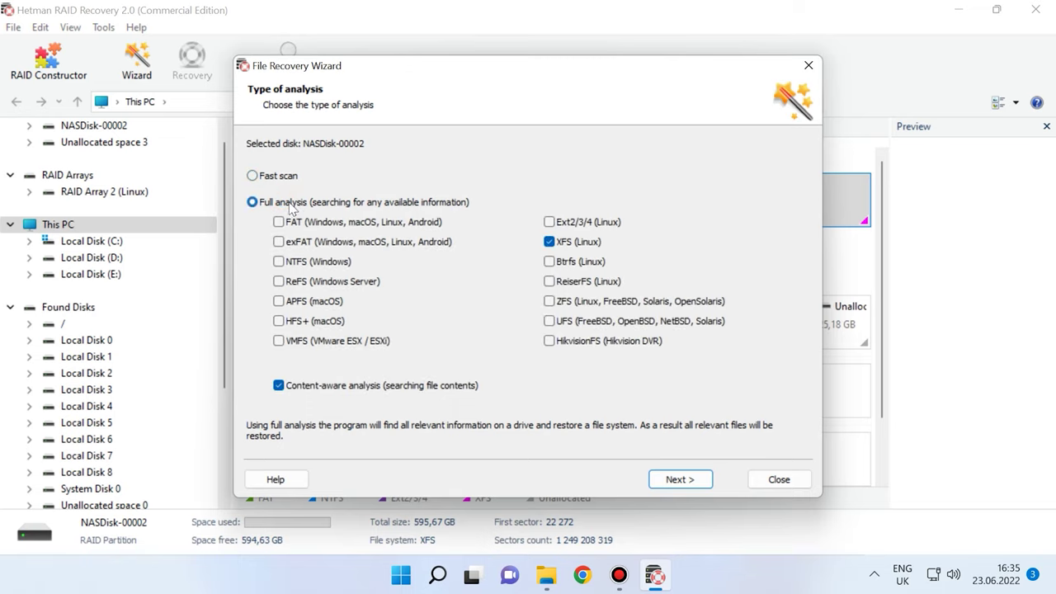
{"action": "left_click", "coordinate": [282, 177]}
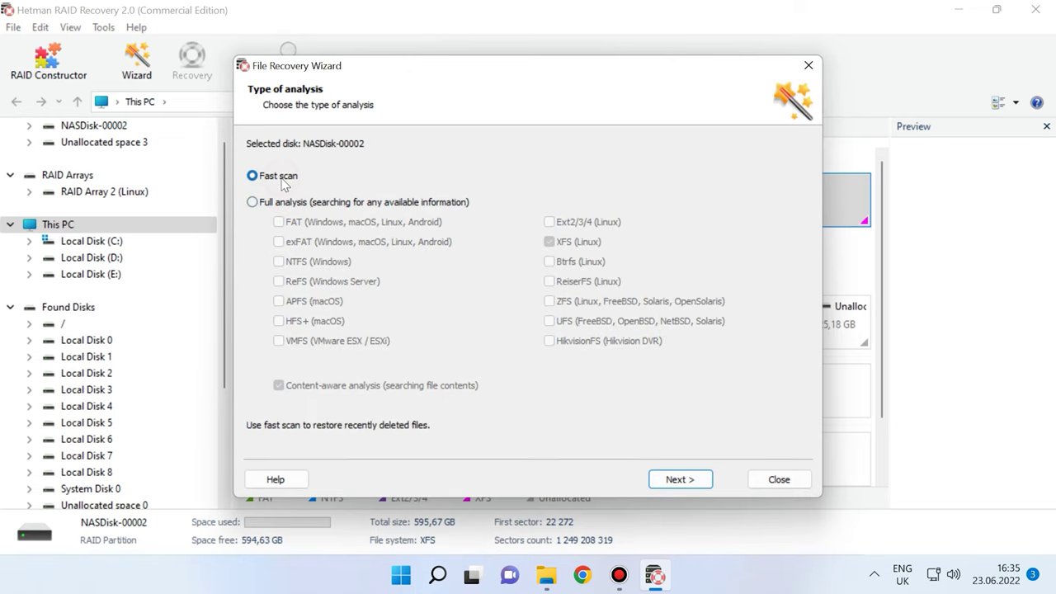
{"action": "left_click", "coordinate": [682, 481]}
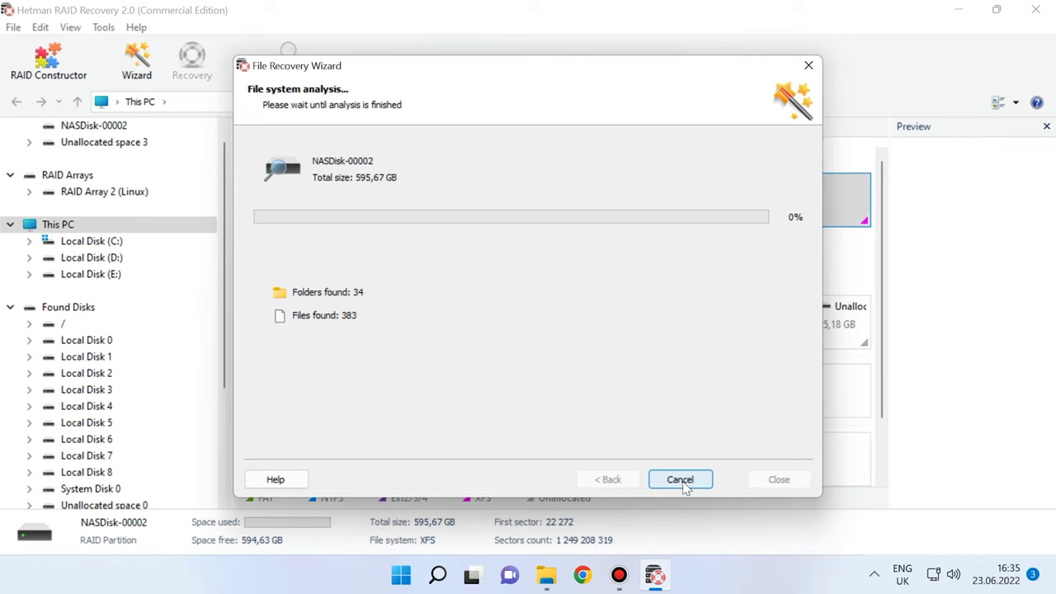
Step: Open public/space3 and select images space3_08 through space3_19
{"action": "left_click", "coordinate": [682, 482]}
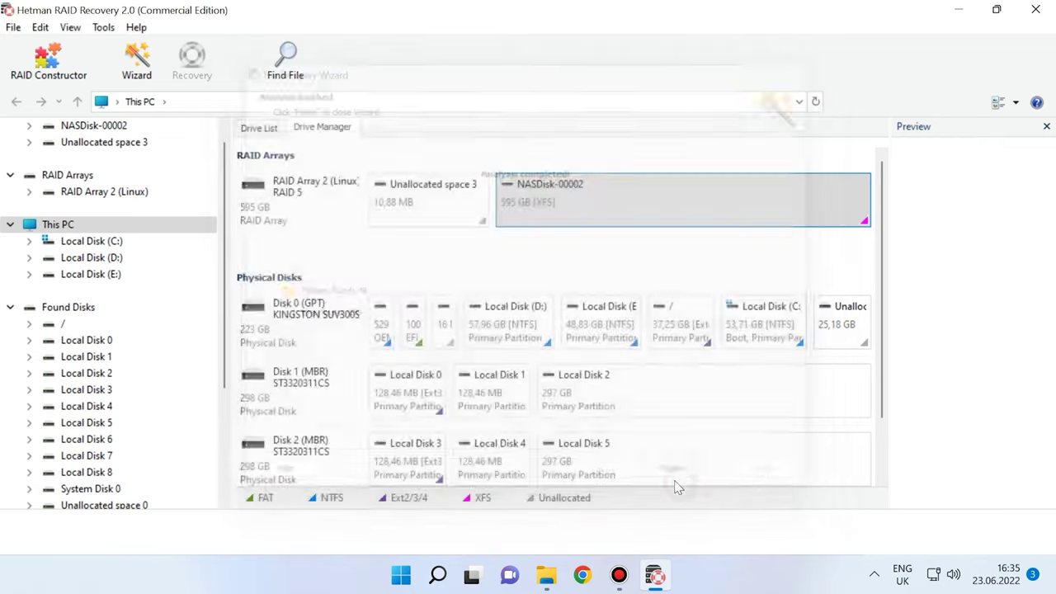
{"action": "double_click", "coordinate": [450, 198]}
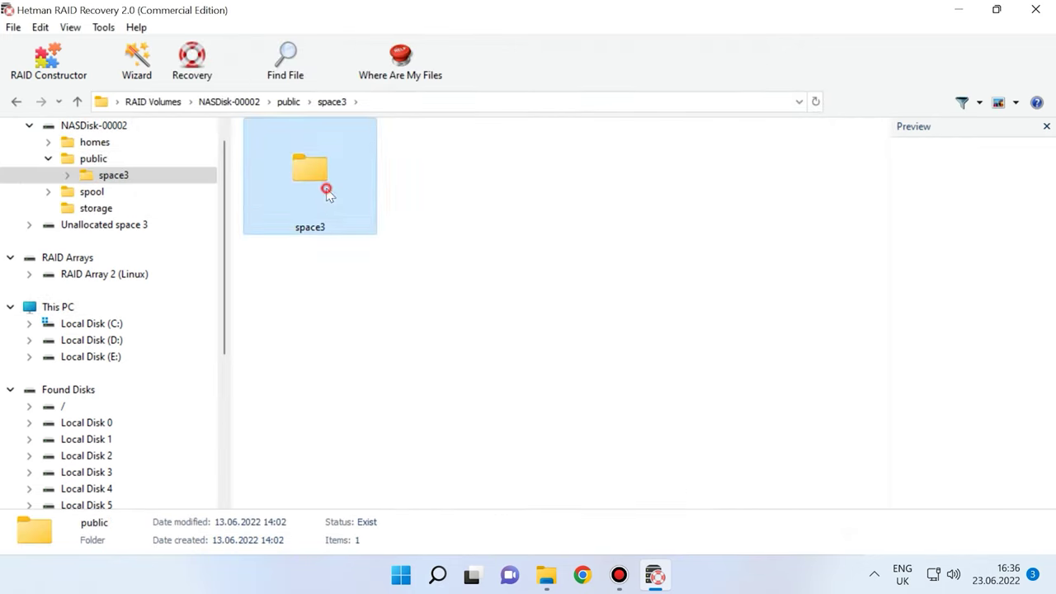
{"action": "double_click", "coordinate": [325, 189]}
{"action": "scroll", "coordinate": [800, 327], "scroll_direction": "down", "scroll_amount": 8}
{"action": "scroll", "coordinate": [800, 328], "scroll_direction": "up", "scroll_amount": 3}
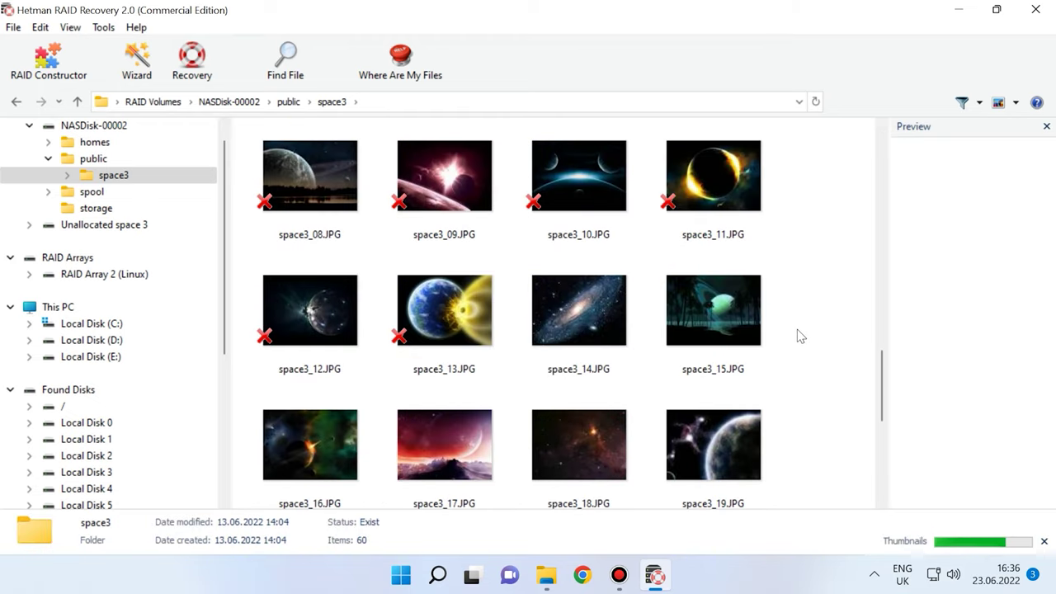
{"action": "left_click", "coordinate": [755, 226]}
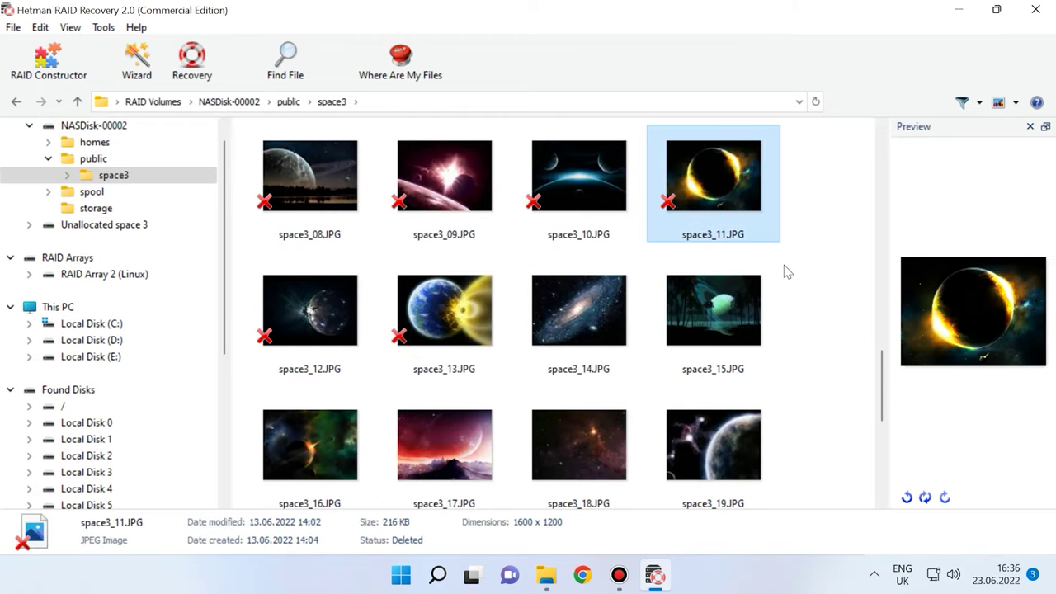
{"action": "left_click_drag", "start_coordinate": [816, 176], "coordinate": [307, 441]}
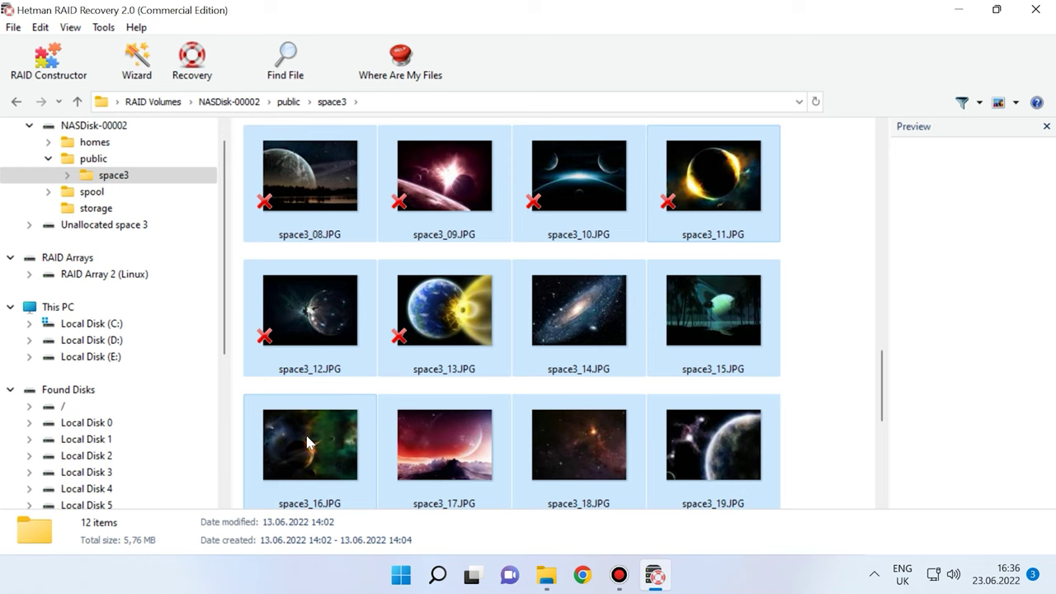
Step: Recover the selected space3 images into C:\223\
{"action": "left_click", "coordinate": [192, 61]}
{"action": "left_click", "coordinate": [681, 471]}
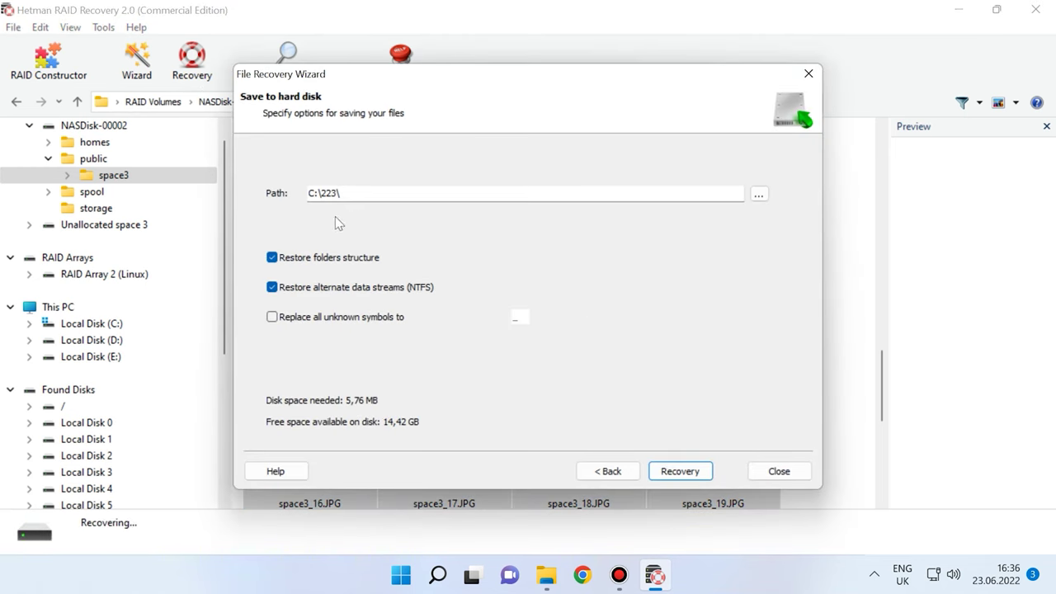
{"action": "left_click", "coordinate": [681, 473]}
{"action": "left_click", "coordinate": [684, 474]}
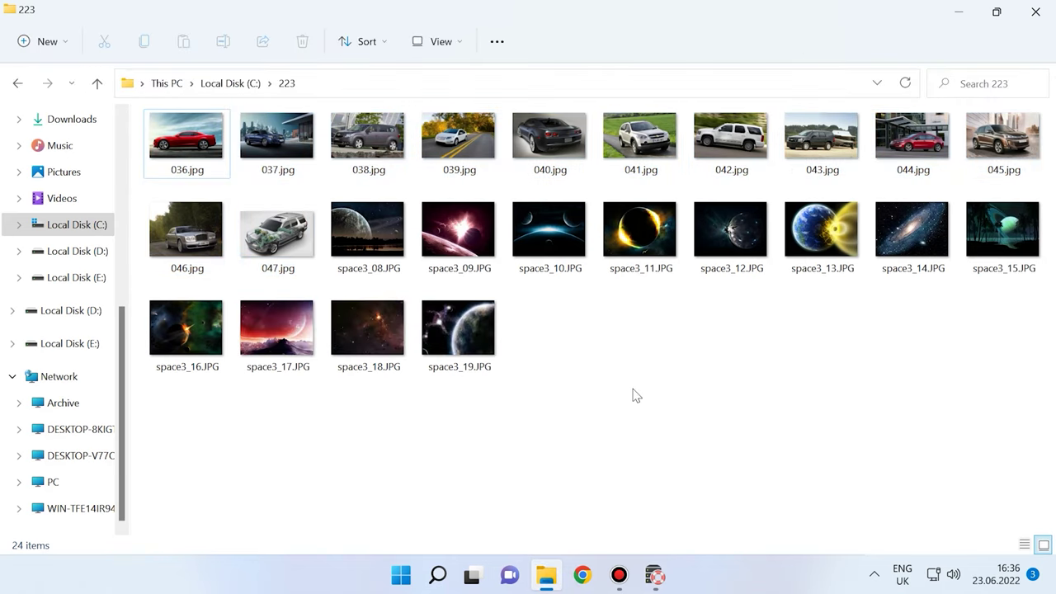
{"action": "left_click", "coordinate": [652, 575]}
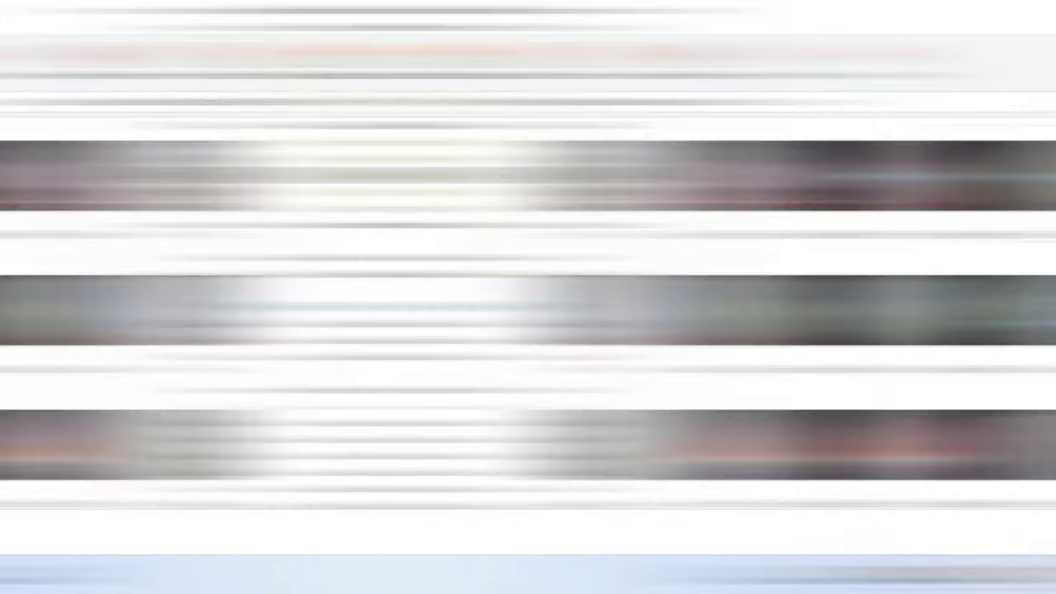